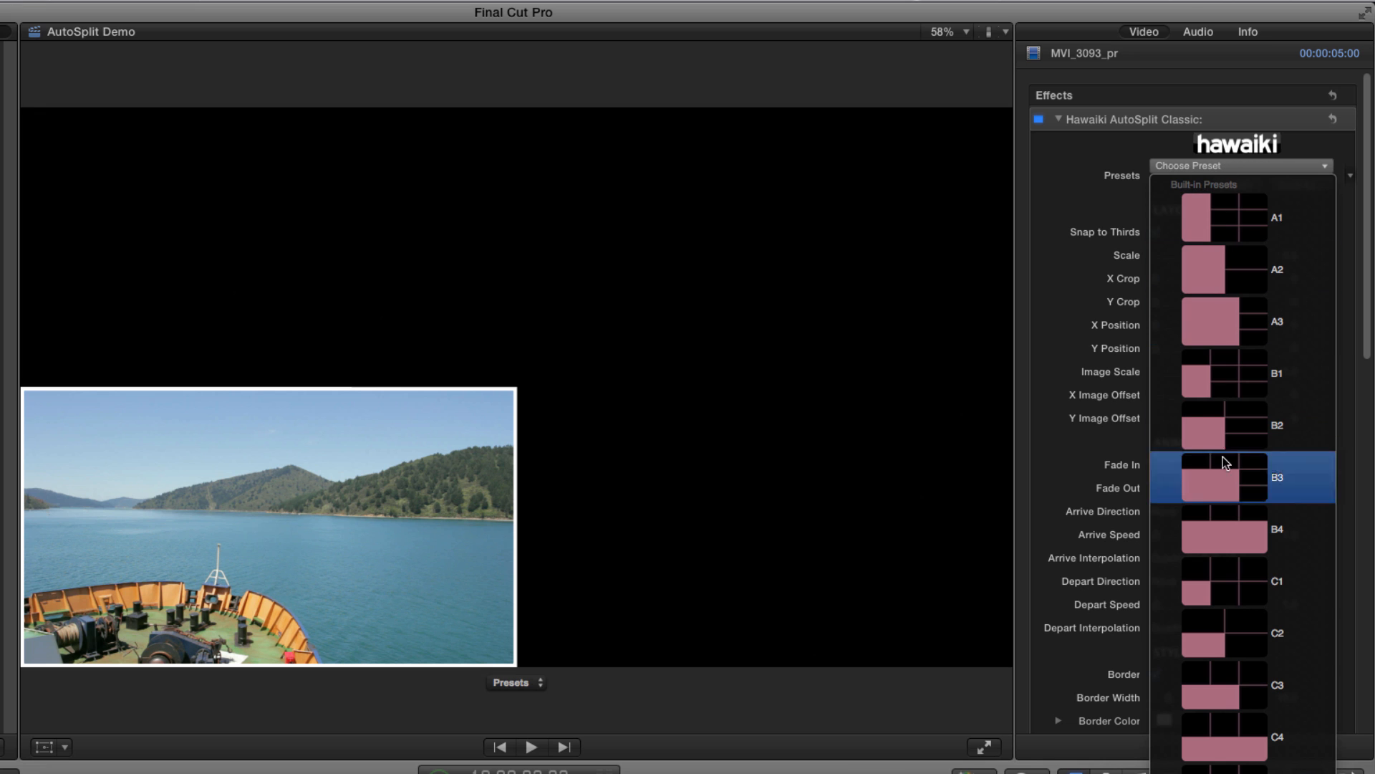
Apply the C1 preset to the remaining clip, then set X Position to 0.5 for MVI_3088 and 1.0 for MVI_3093
left_click(1223, 595)
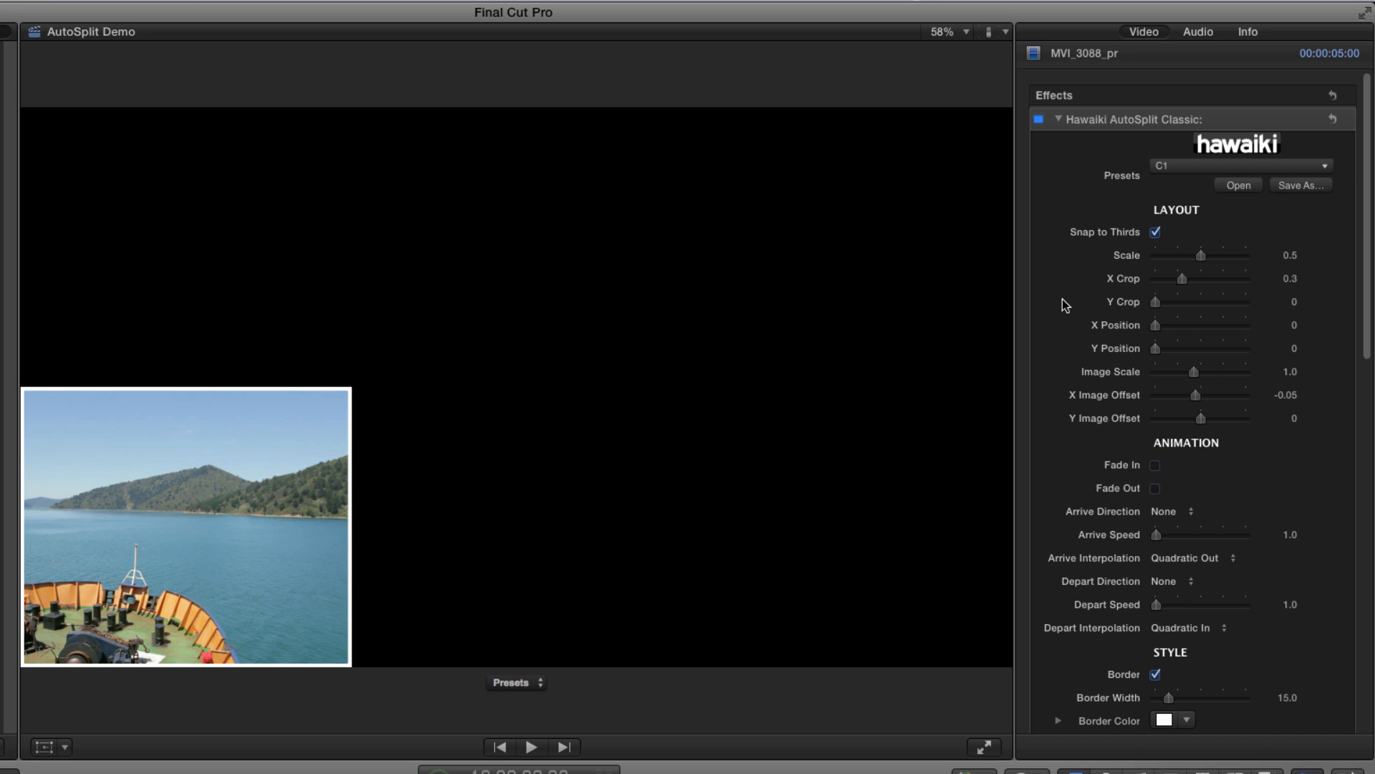
left_click_drag(1156, 328, 1201, 328)
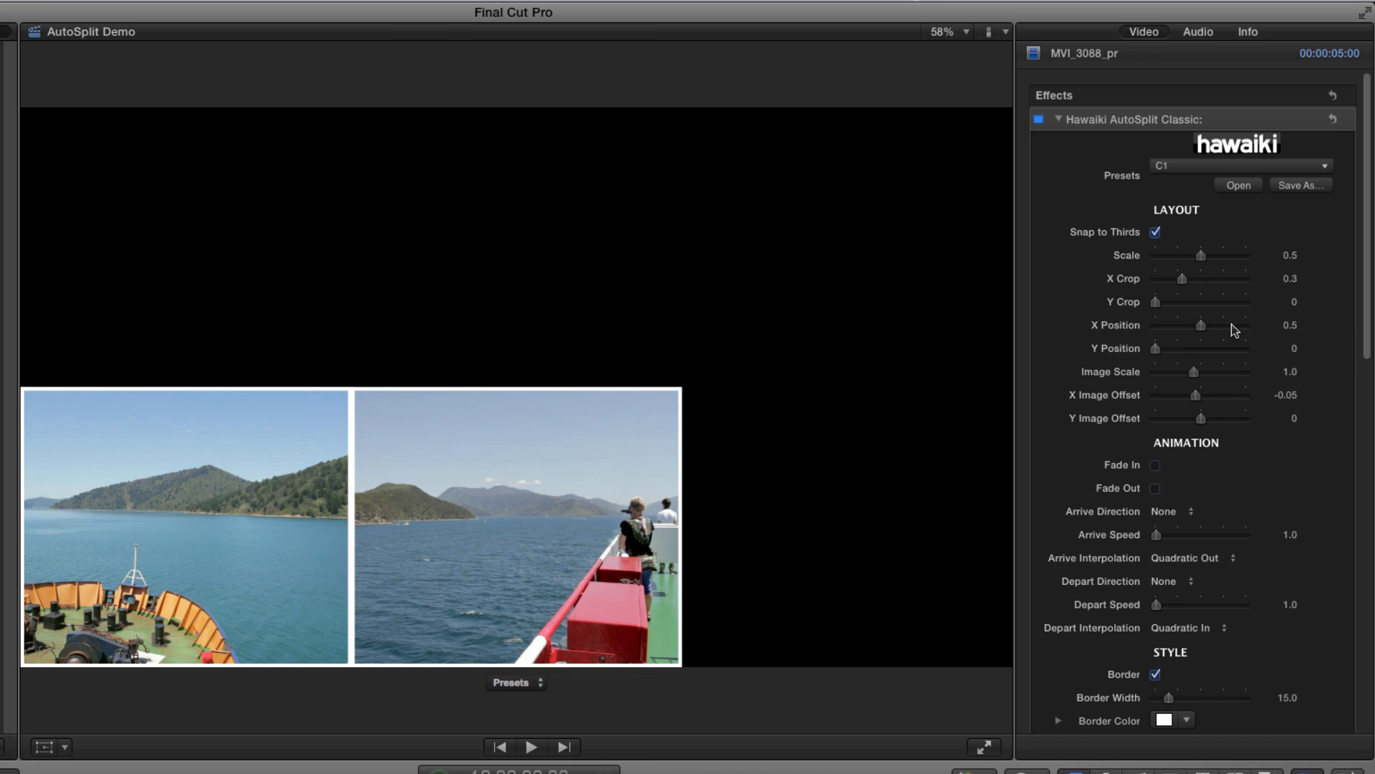
key("super+Down")
left_click_drag(1150, 329, 1326, 340)
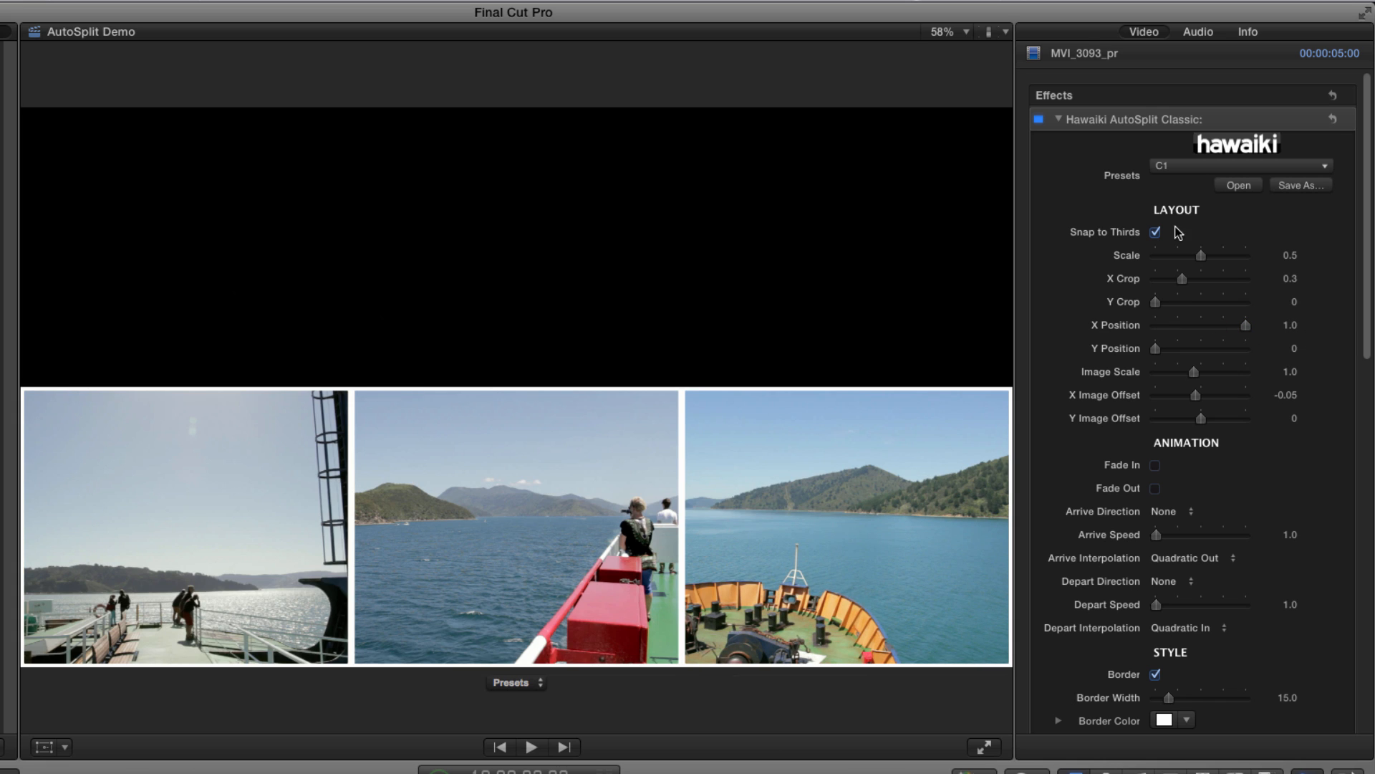
Move all three small clips to the upper half of the frame by setting each Y Position to 1.0
key("super+Down")
left_click_drag(1154, 349, 1349, 358)
key("super+Up")
key("super+Up")
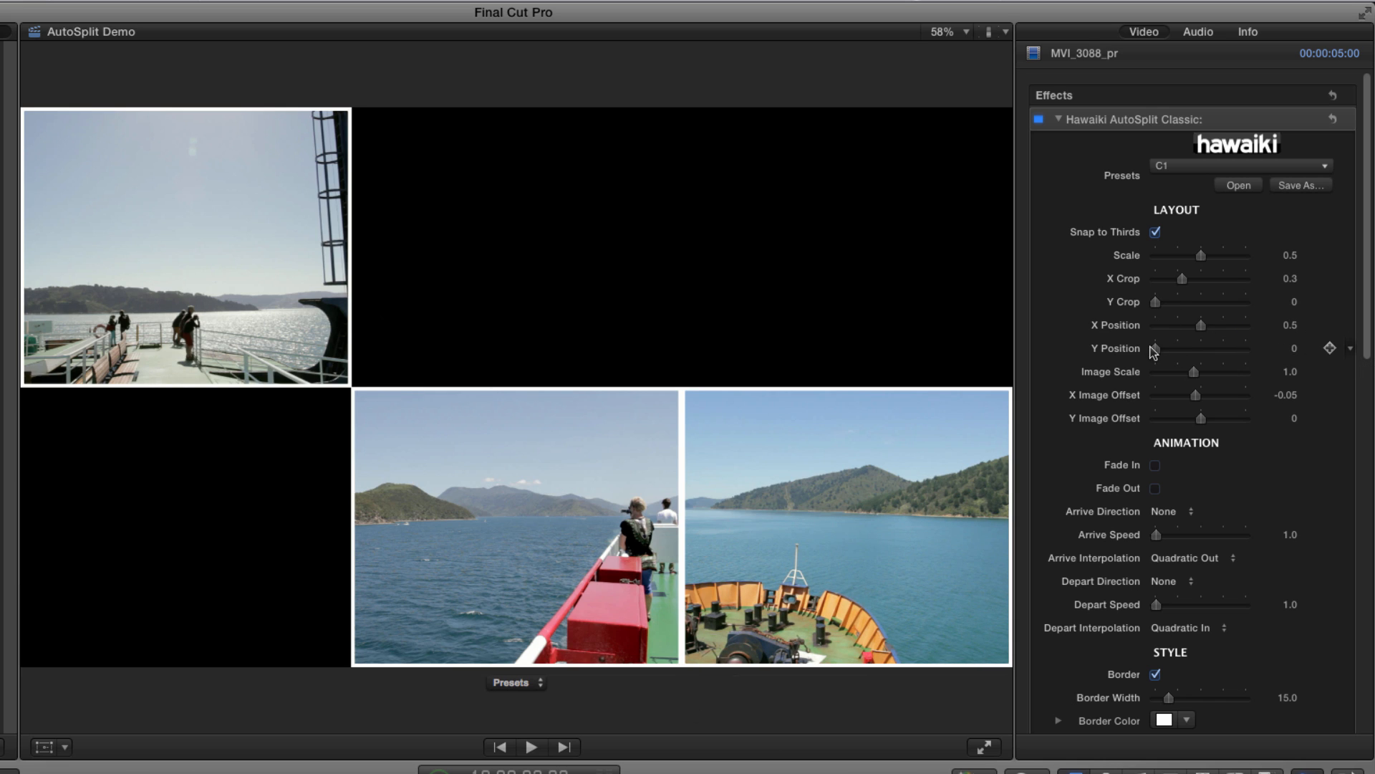
left_click_drag(1154, 351, 1361, 370)
key("super+Down")
left_click_drag(1171, 351, 1364, 371)
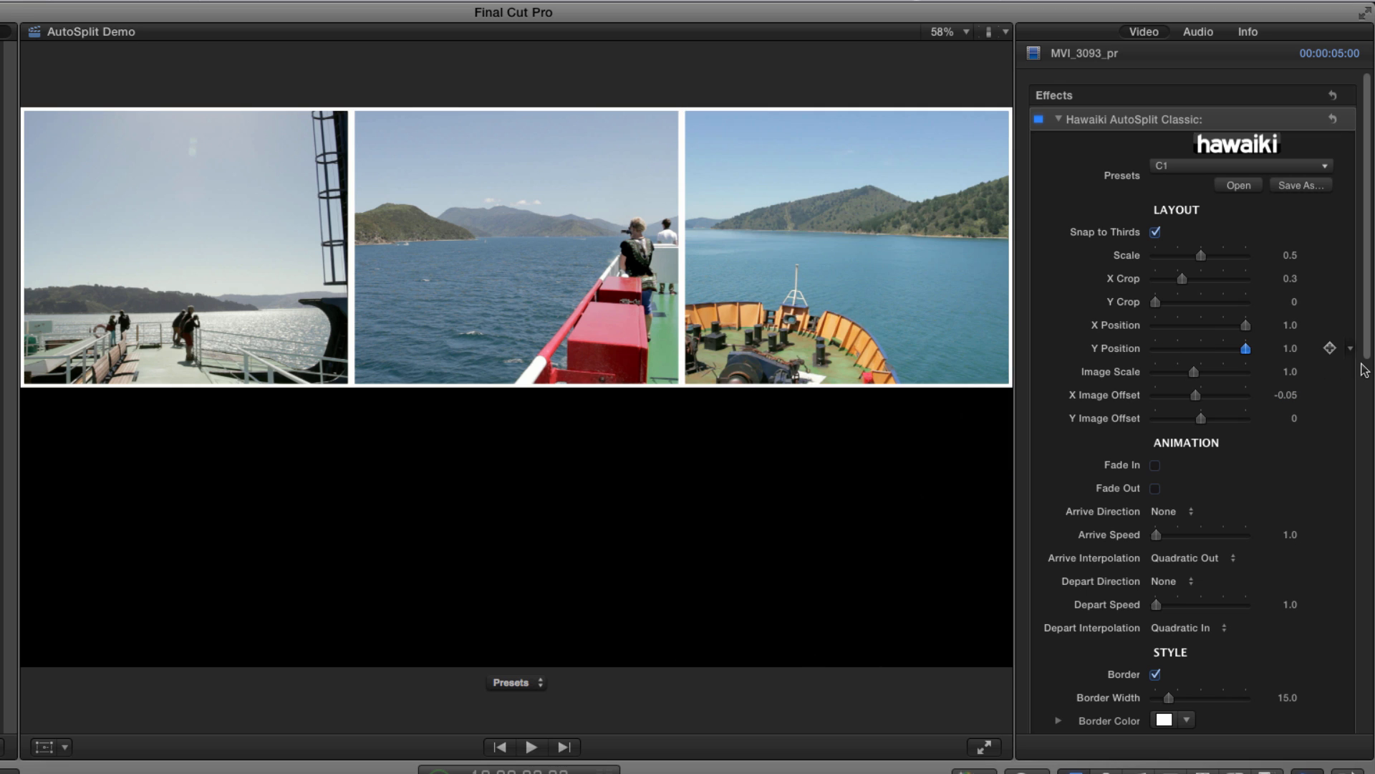
Apply the C4 preset to MVI_3089 and set its Y Image Offset to -0.06
key("super+Down")
left_click(1241, 166)
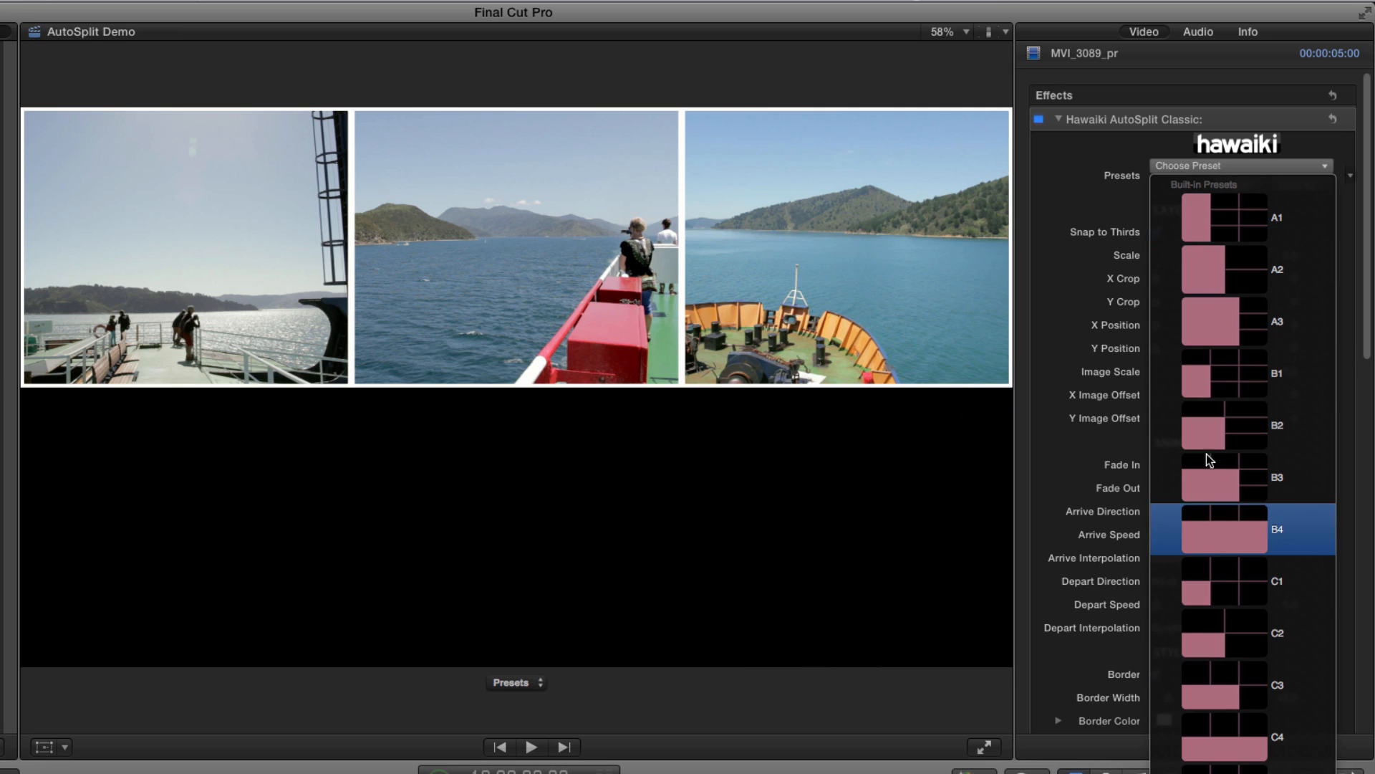
left_click(1234, 752)
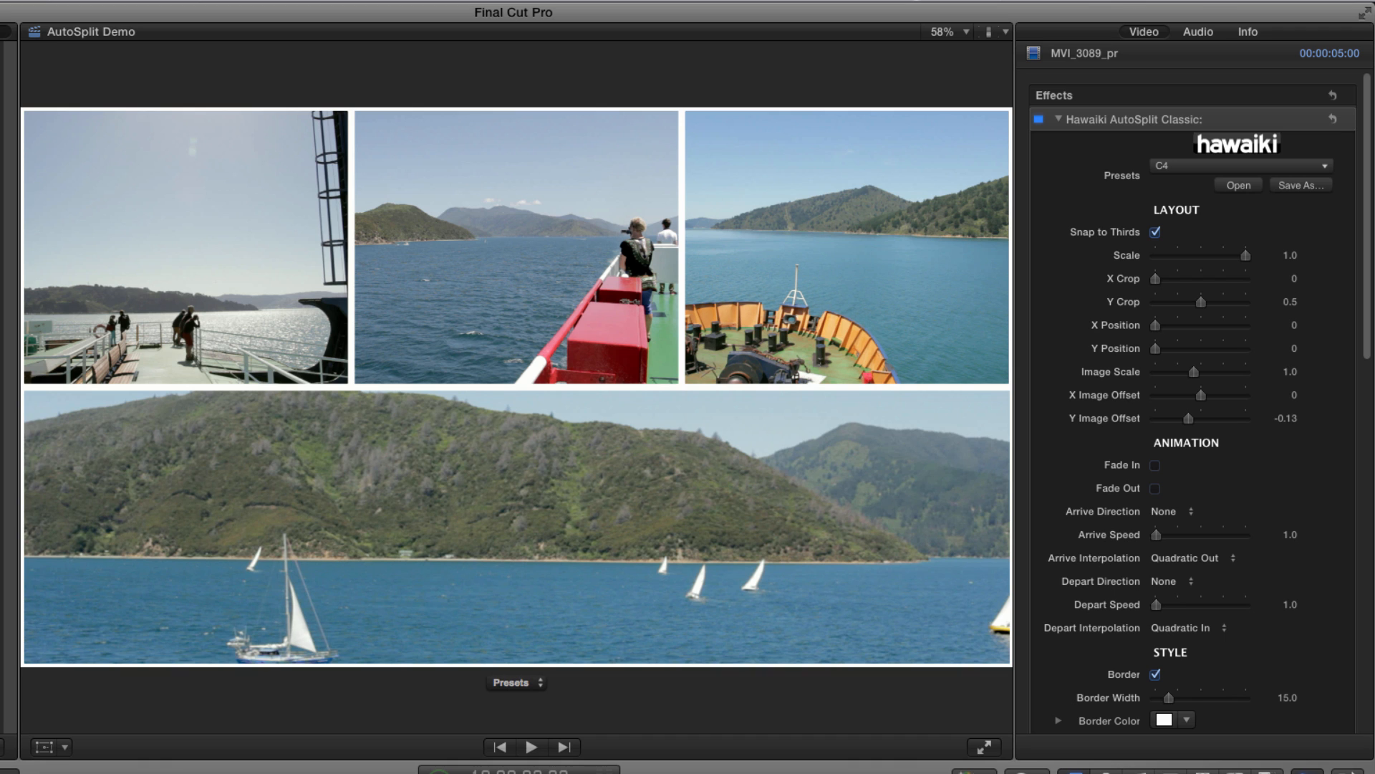
left_click_drag(1188, 419, 1195, 419)
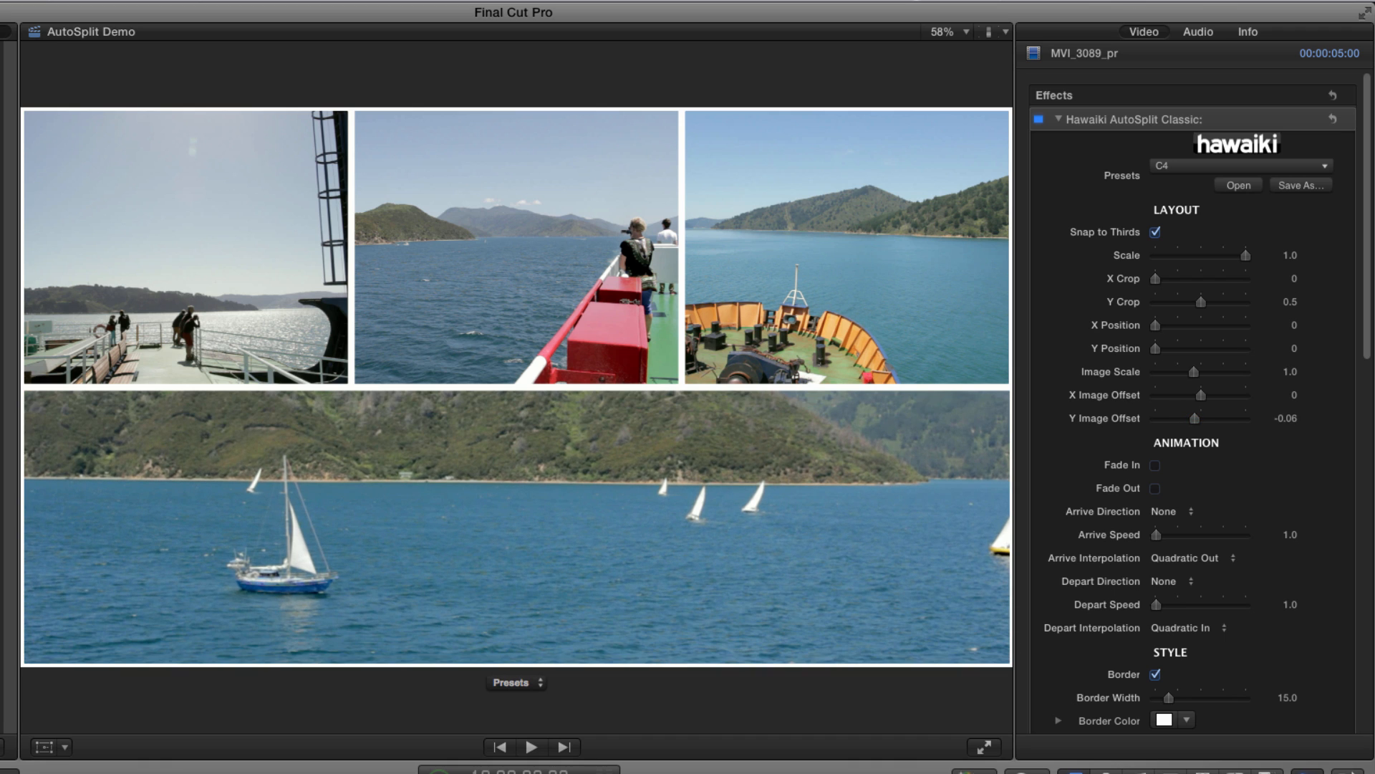
Shift the image horizontally inside MVI_3093, and reframe MVI_3088 with Image Scale 1.4 and X Image Offset -0.15
key("super+Up")
left_click_drag(1198, 398, 1197, 399)
key("super+Up")
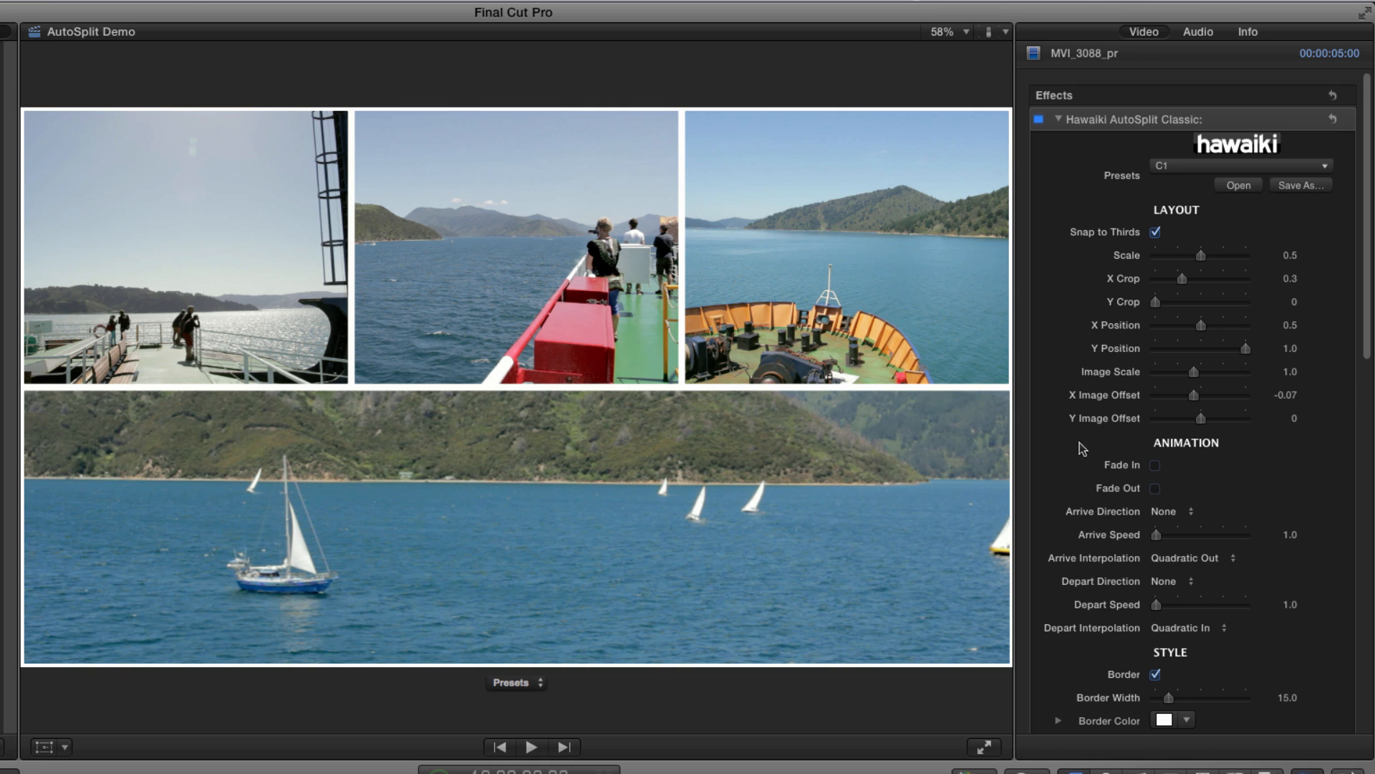
mouse_move(1196, 375)
left_mouse_down()
mouse_move(1217, 376)
mouse_move(1187, 398)
left_mouse_up()
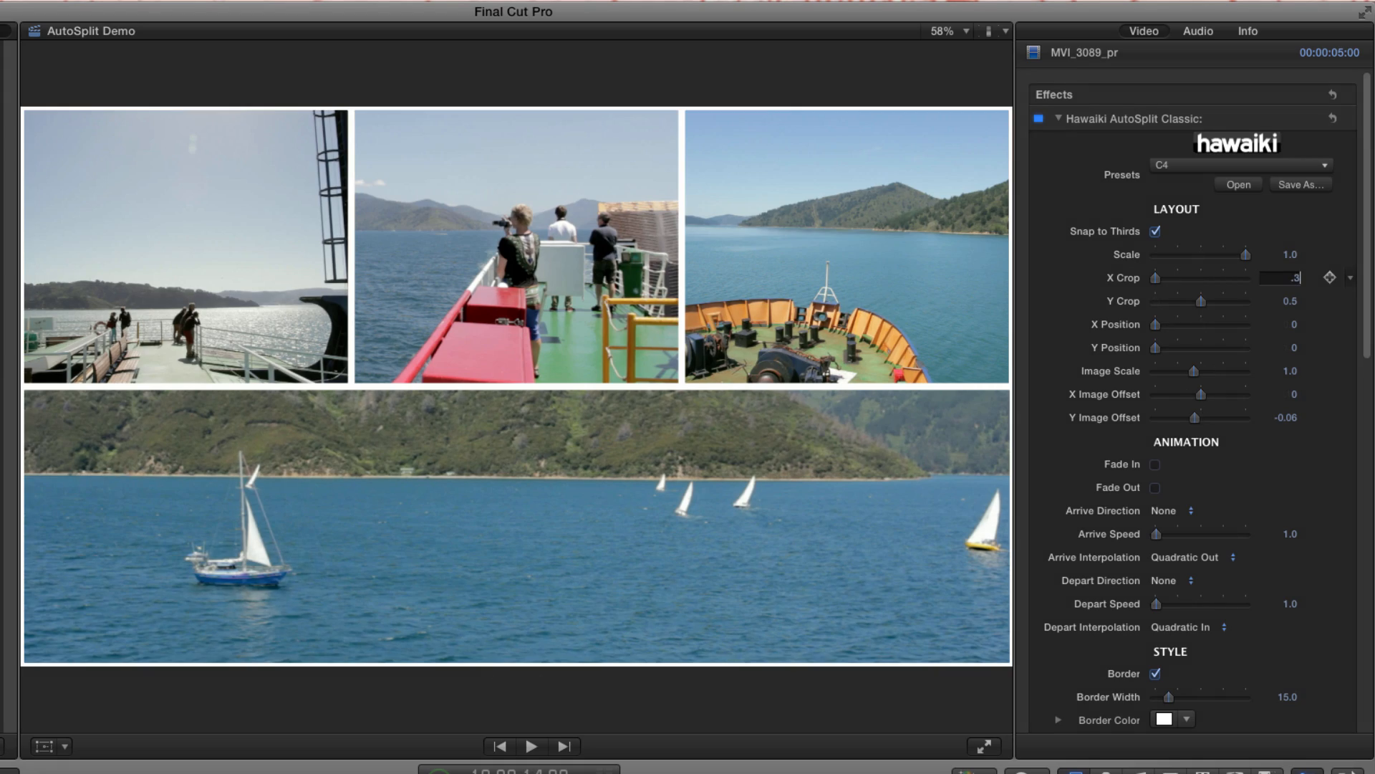
Set MVI_3089's X Crop to 0.3, and enlarge MVI_3088 with Scale and X Position 1.0, adjusting its Y Image Offset
key("Return")
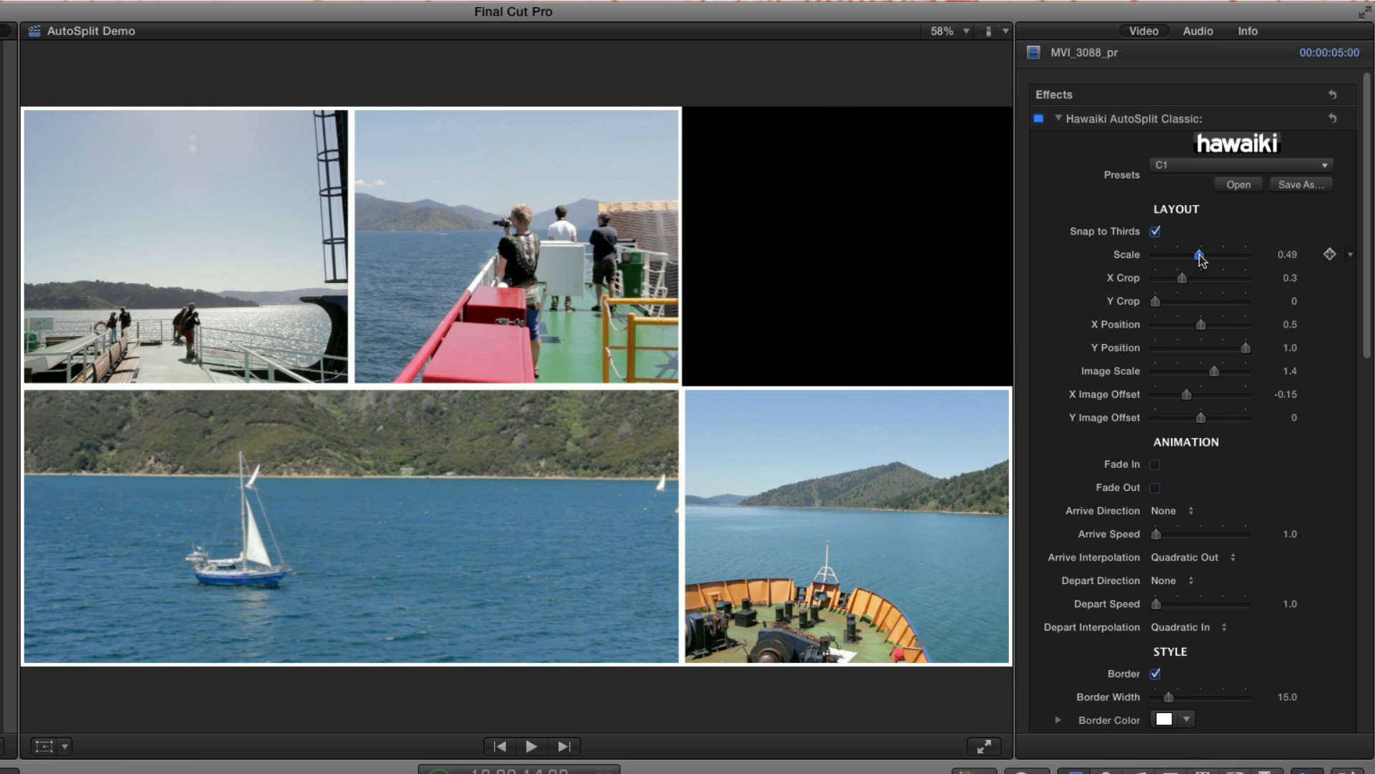
left_click_drag(1199, 255, 1312, 256)
left_click_drag(1217, 326, 1354, 329)
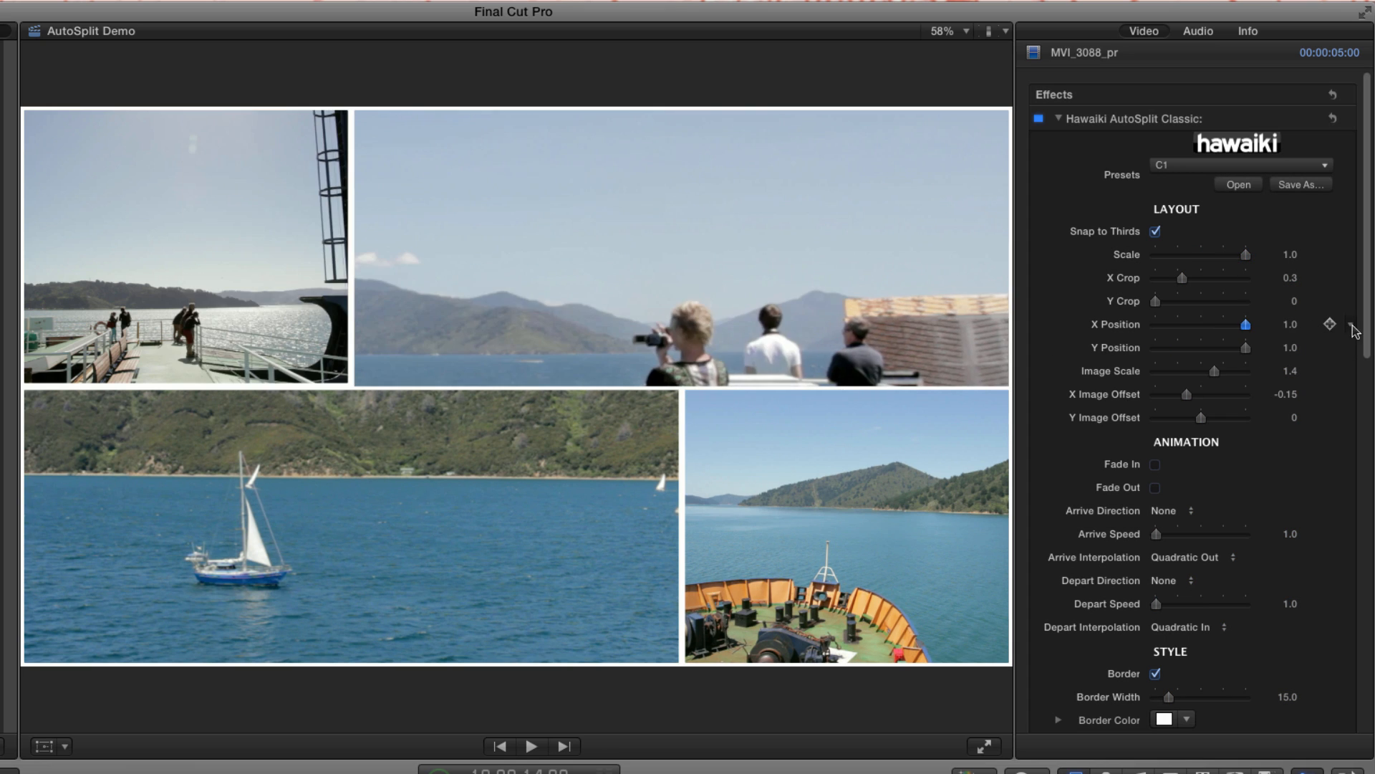
left_click_drag(1202, 419, 1223, 422)
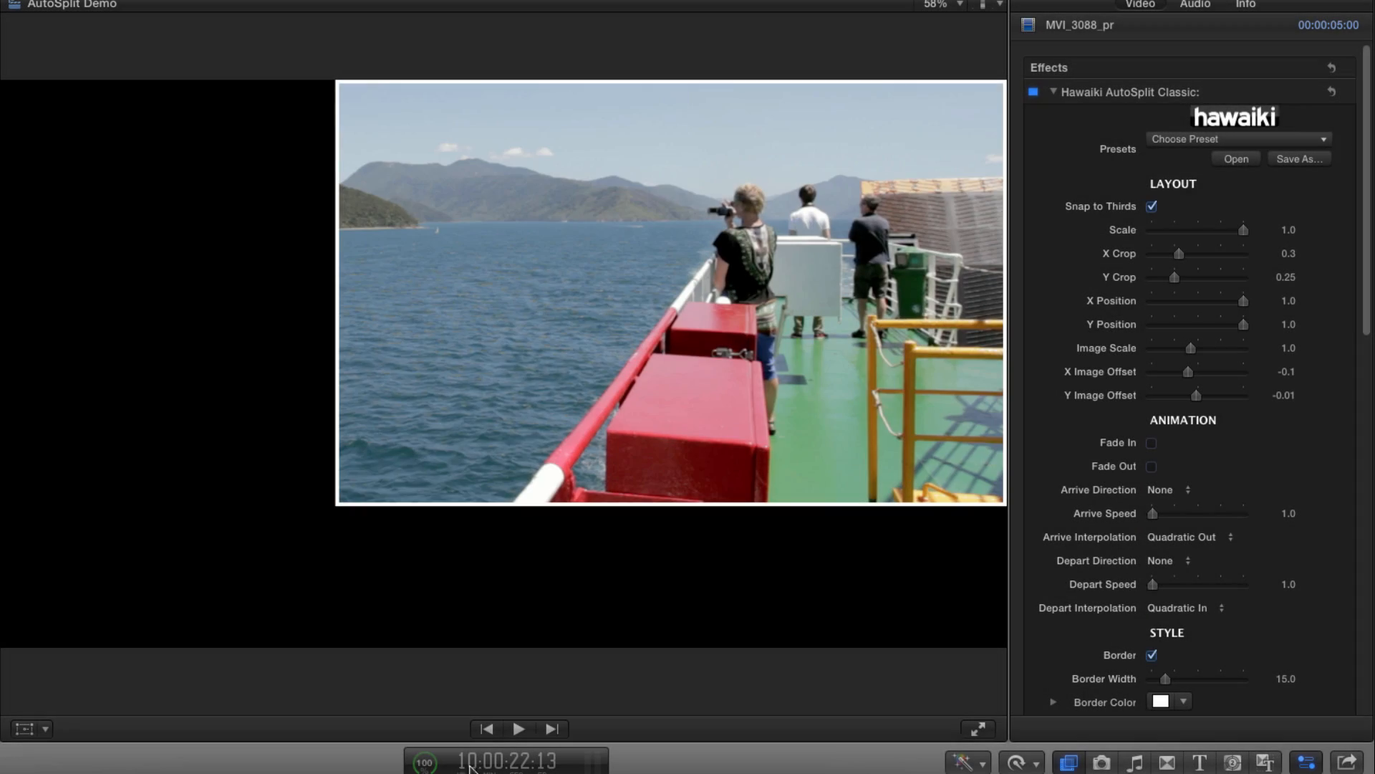
Save MVI_3088's current parameter values as a preset over the existing threequarters.fxpreset file
left_click(1315, 159)
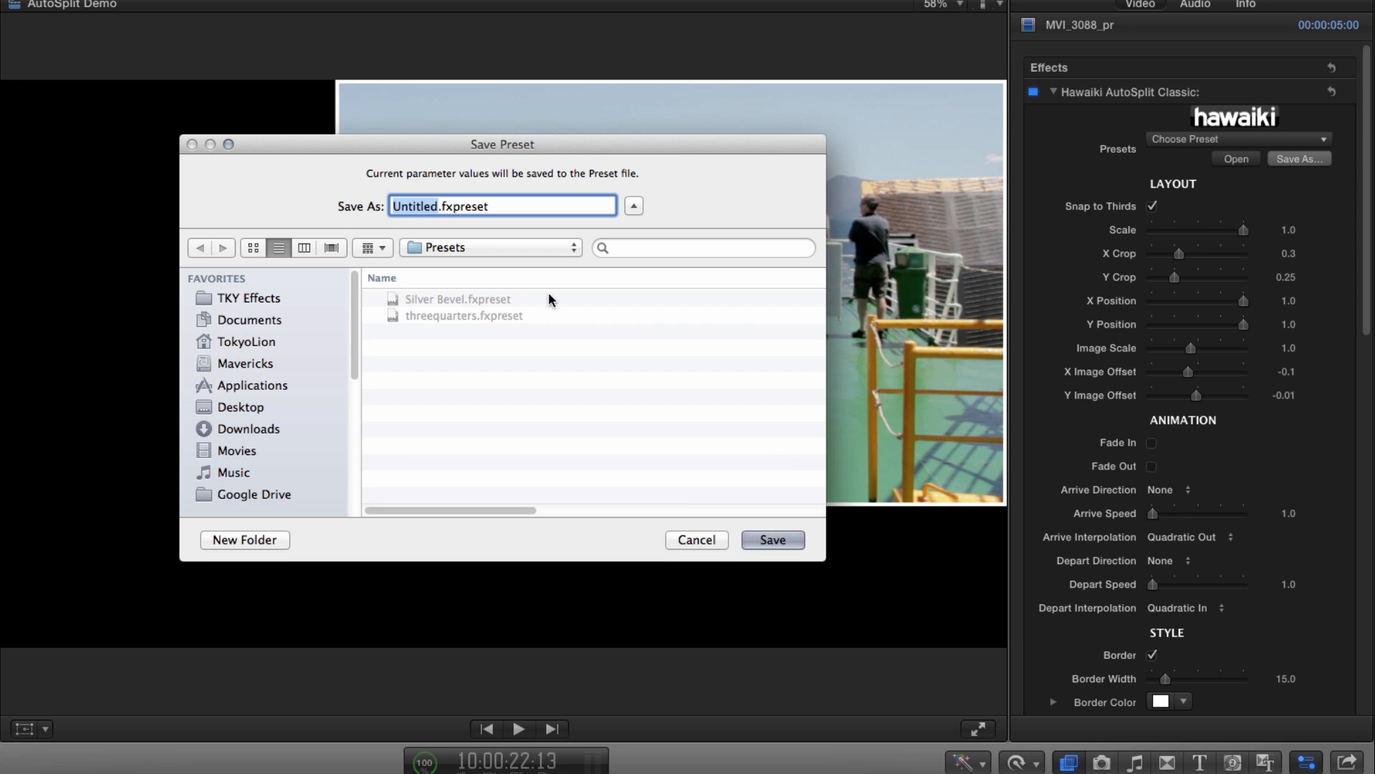
left_click(475, 313)
left_click(773, 540)
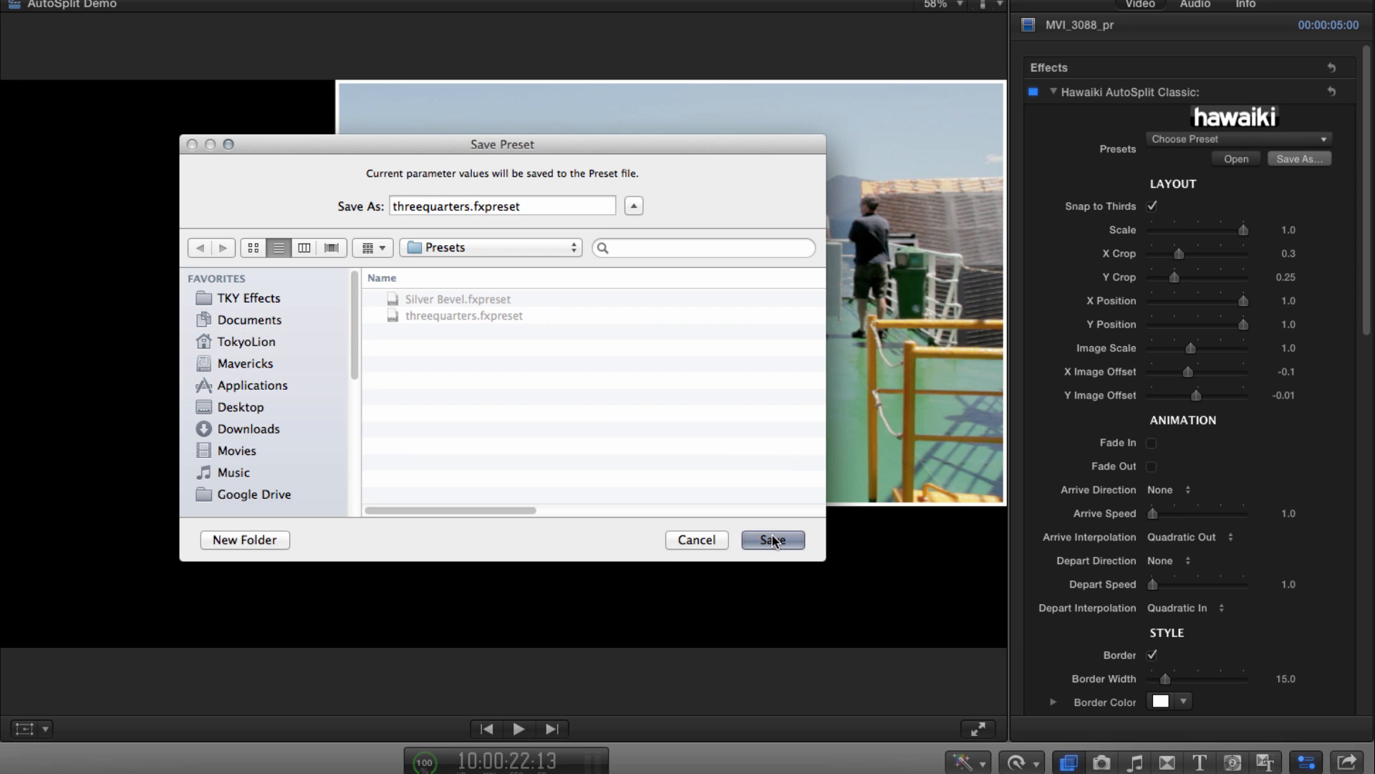
left_click(652, 266)
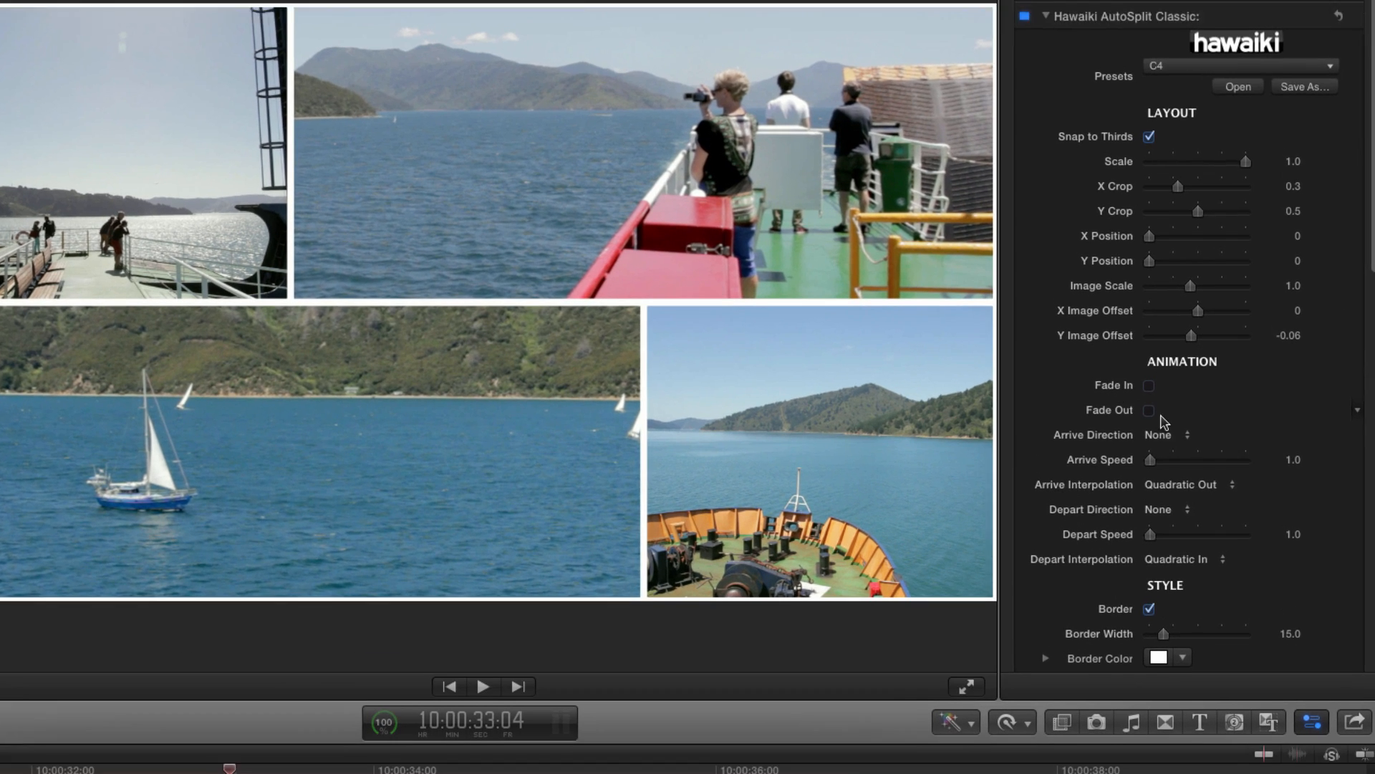
Set the Arrive Direction of MVI_3089 to From Left and play back its arrival animation
left_click(1170, 511)
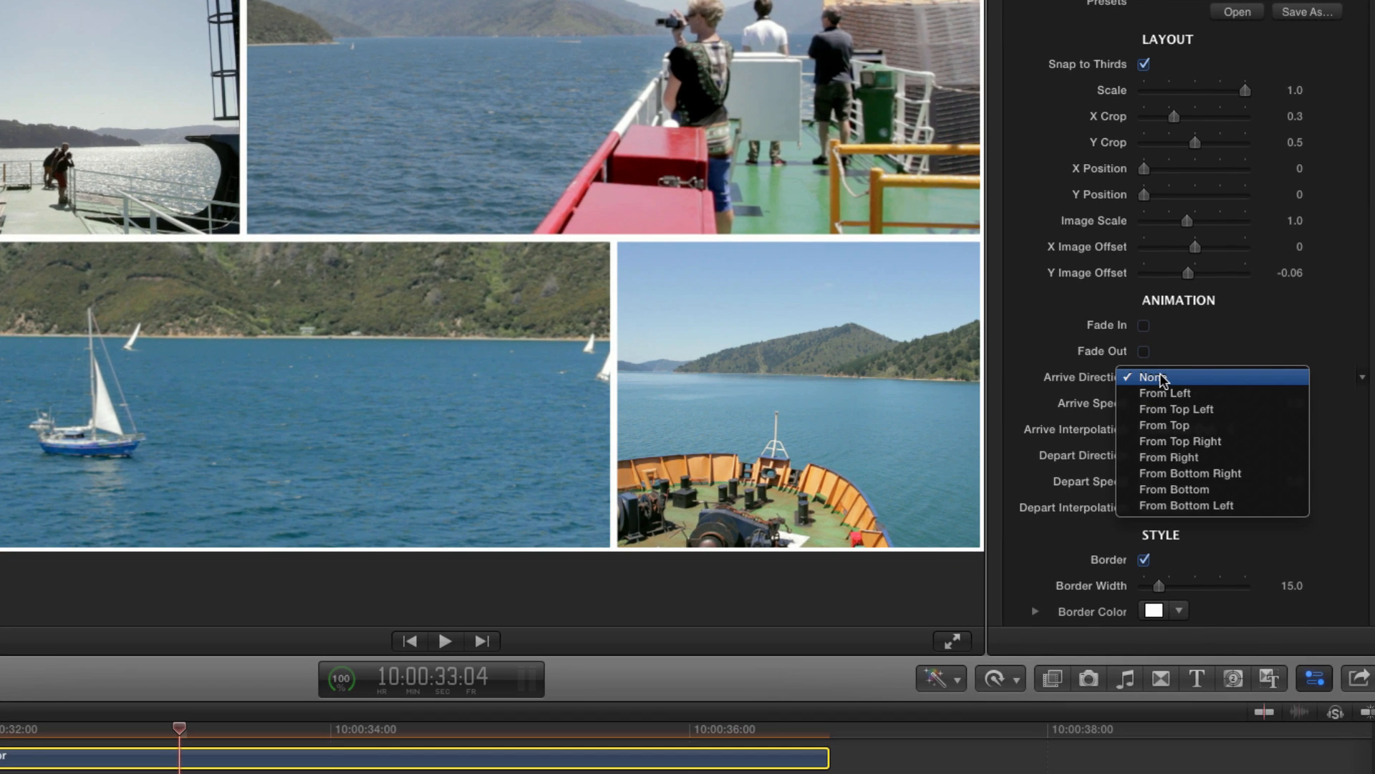
left_click(1161, 394)
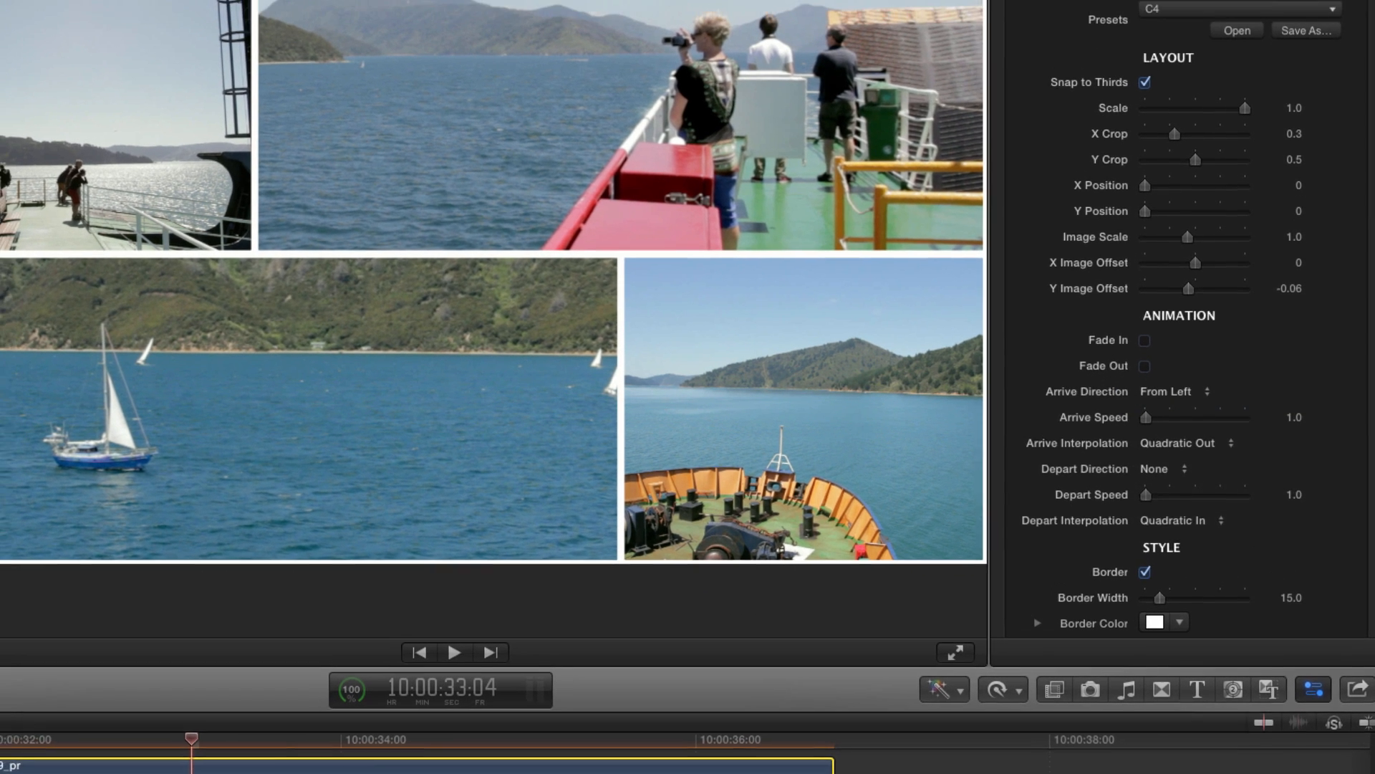
key("space")
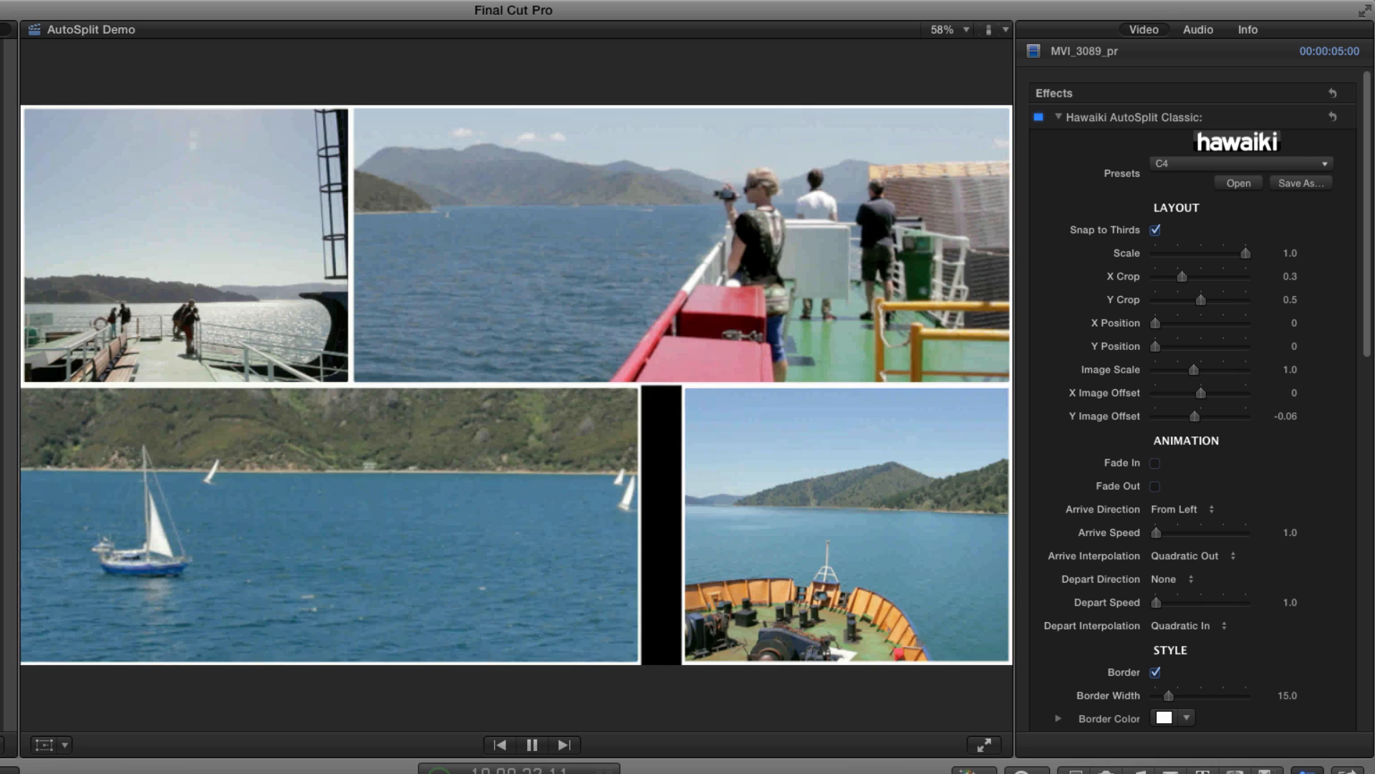
key("space")
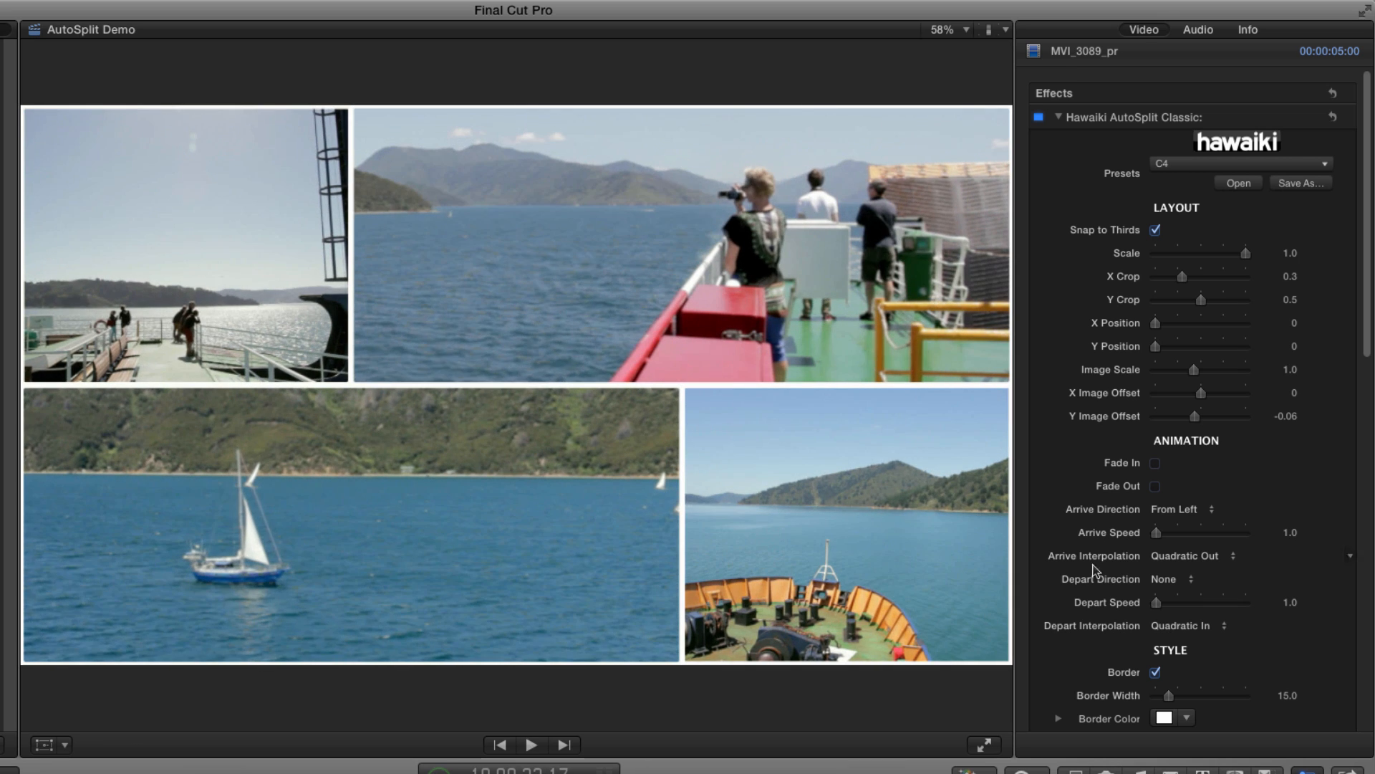
Set MVI_3089's Arrive Direction to None, enable Fade In and Fade Out, and play back the animation
left_click(1182, 510)
left_click(1182, 595)
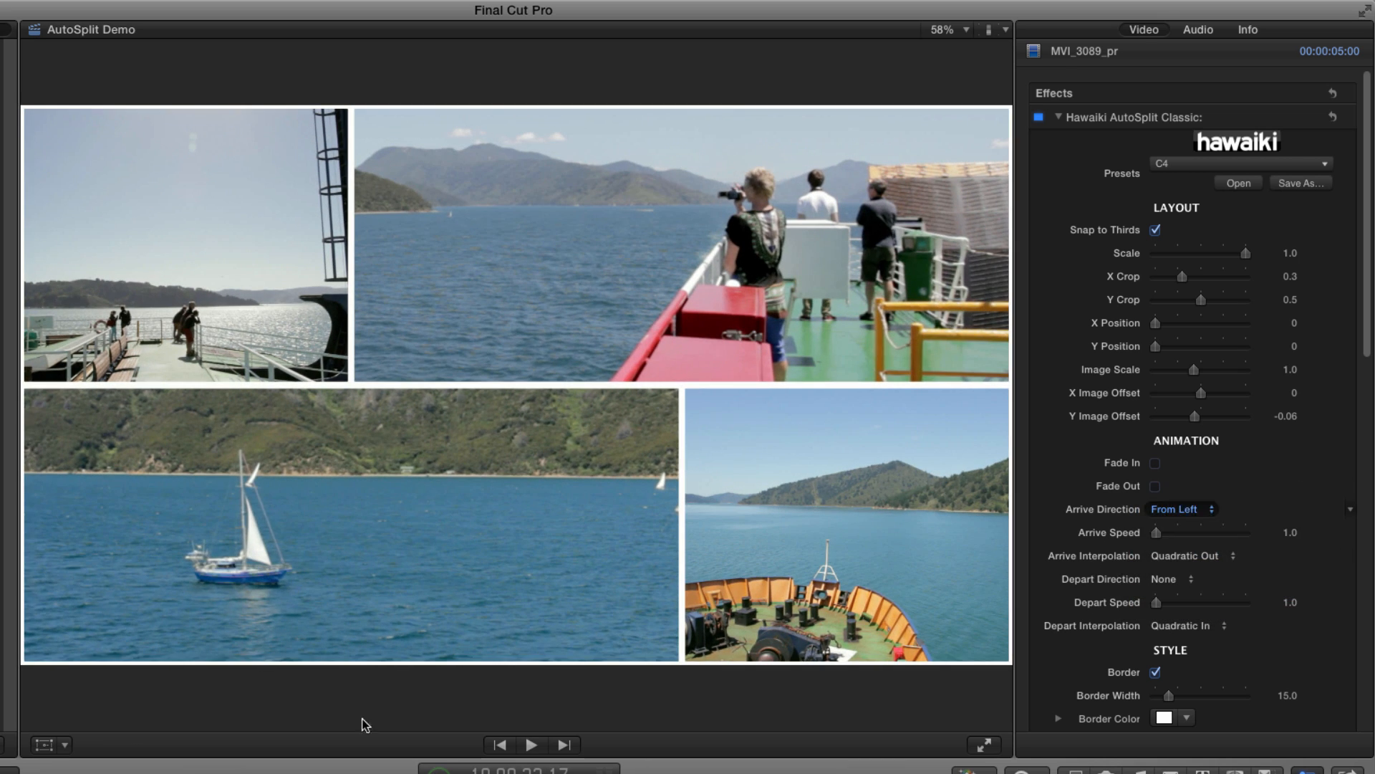
key("space")
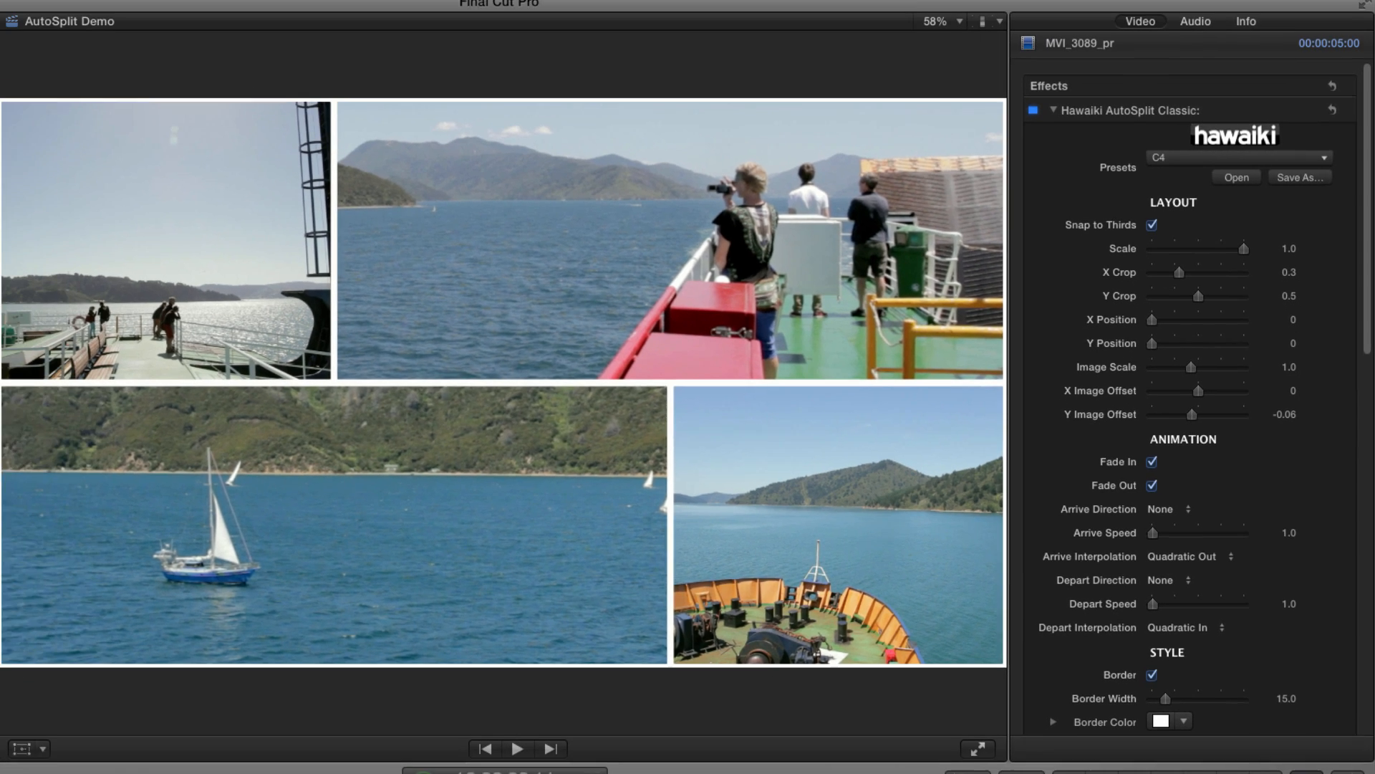
key("space")
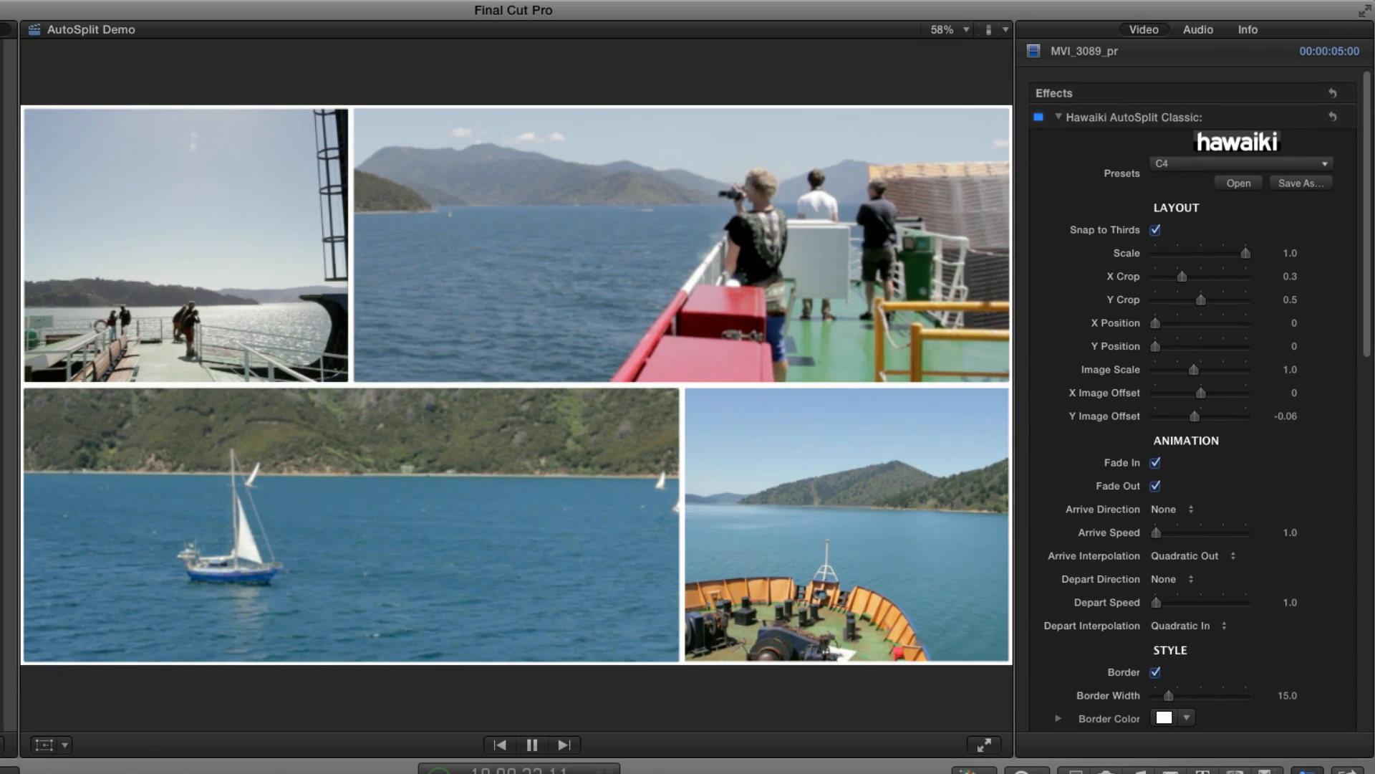
key("space")
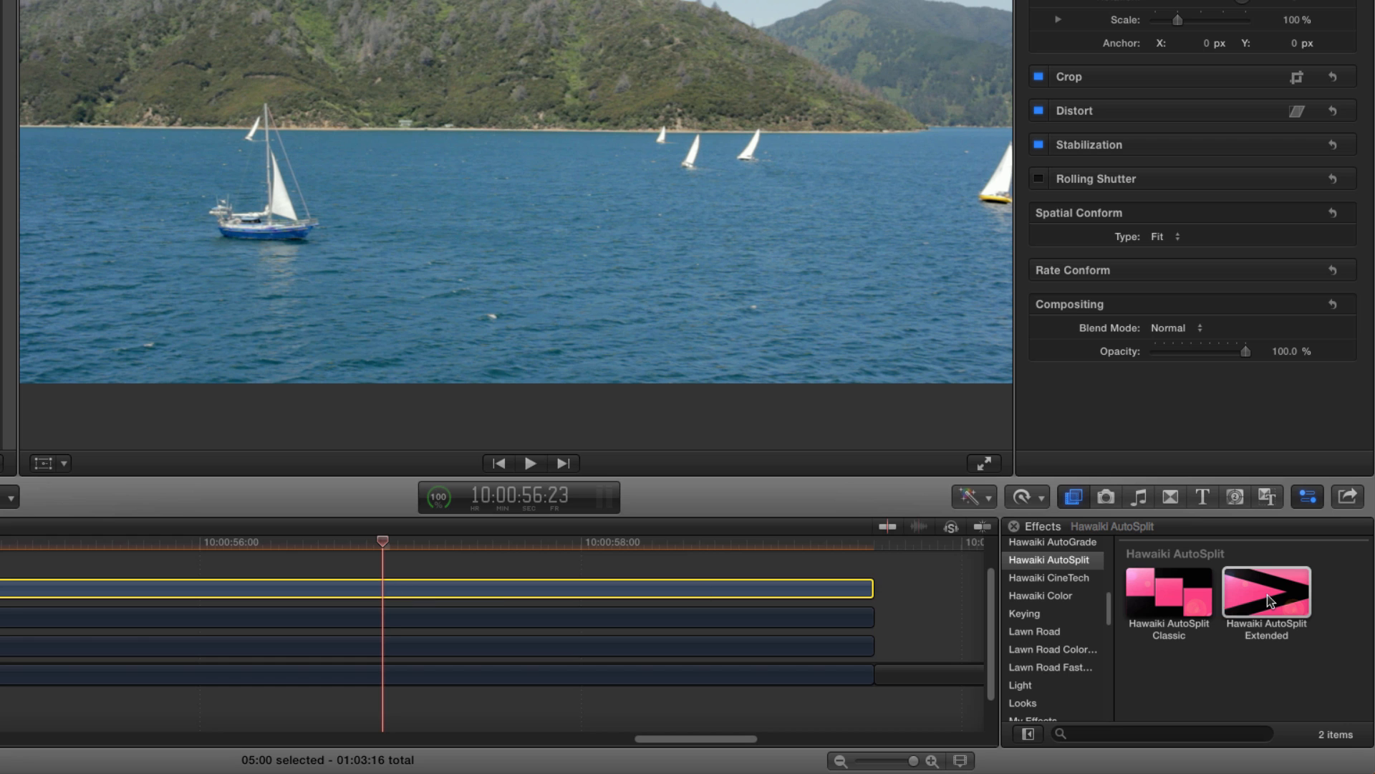
Apply the Hawaiki AutoSplit Extended effect to MVI_3089 and choose the 09 Center Triangle shape
left_click_drag(1266, 595, 444, 595)
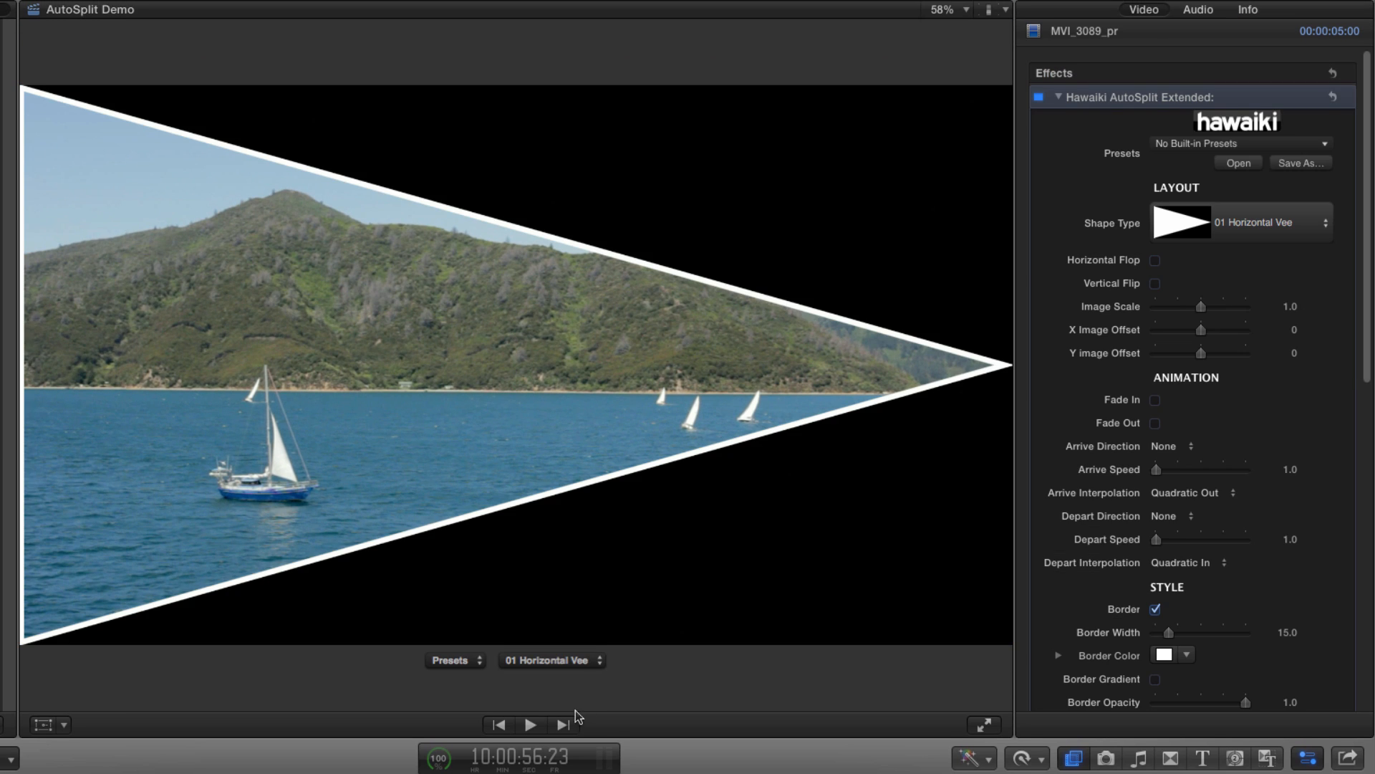
left_click(566, 660)
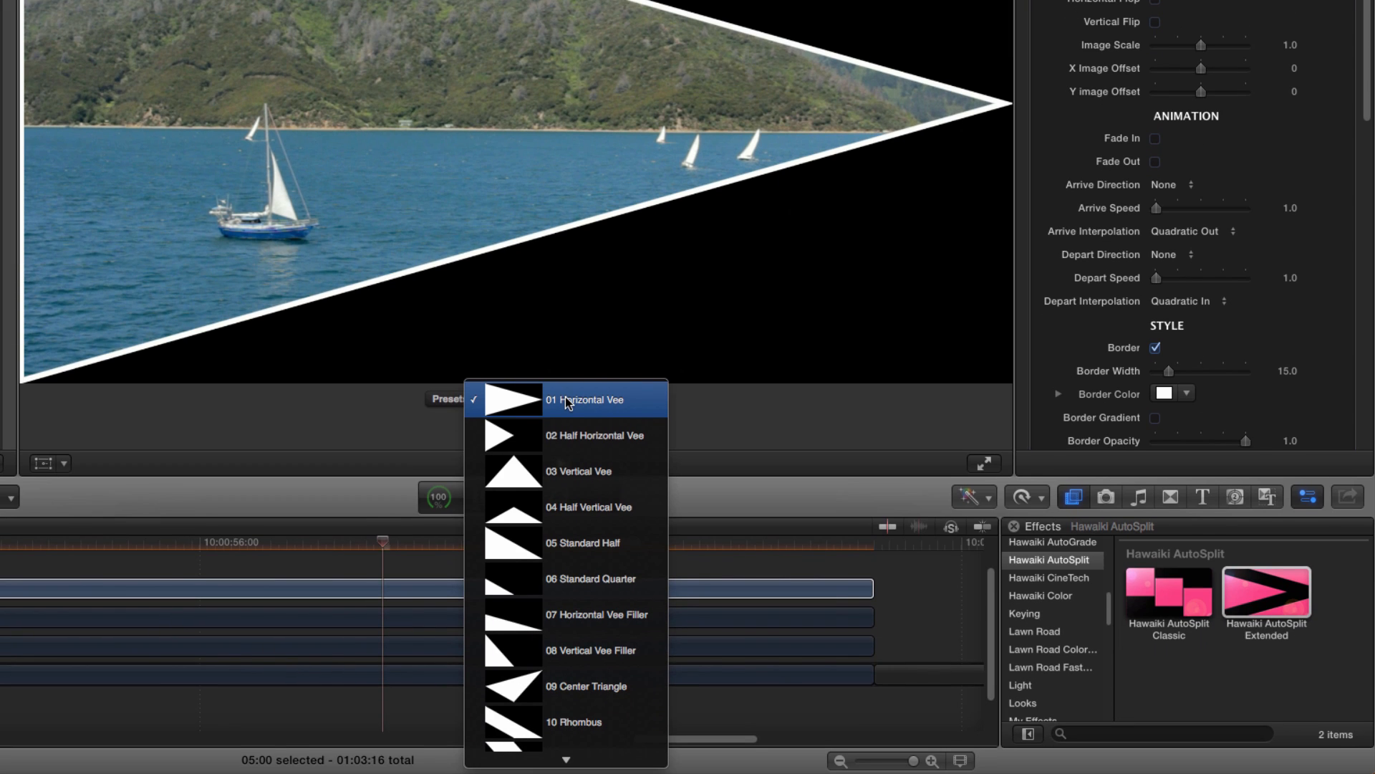
mouse_move(577, 762)
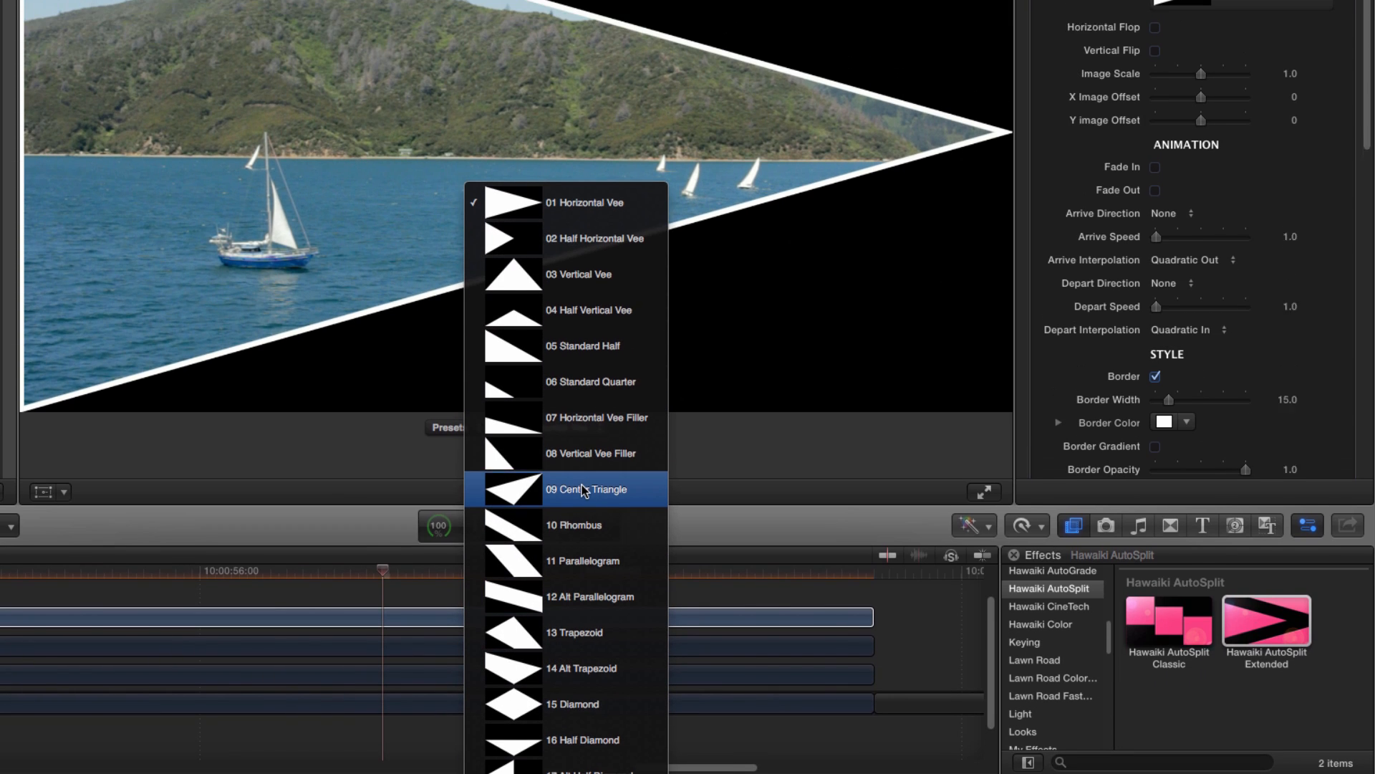
left_click(584, 460)
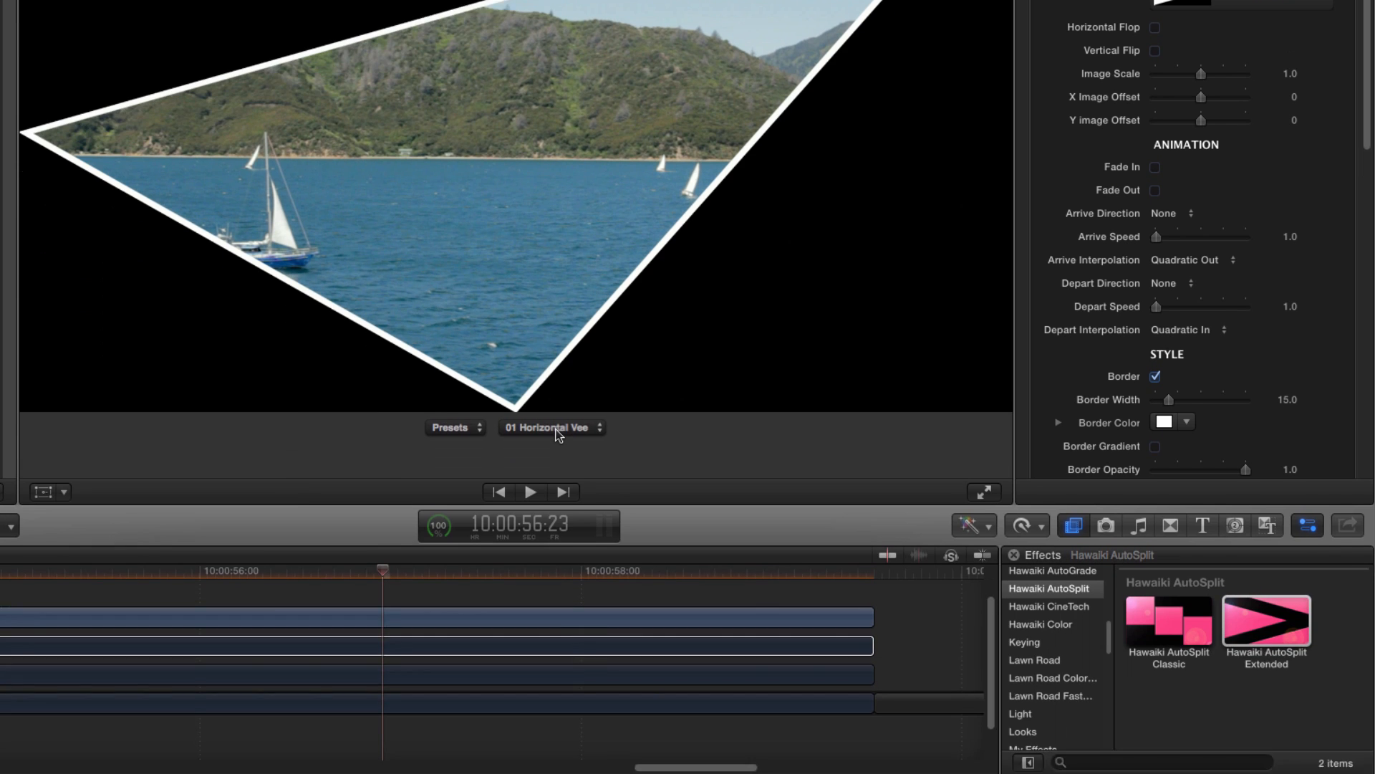
Set MVI_3093's shape to 08 Vertical Vee Filler and enable Horizontal Flop
left_click(555, 660)
left_click(580, 653)
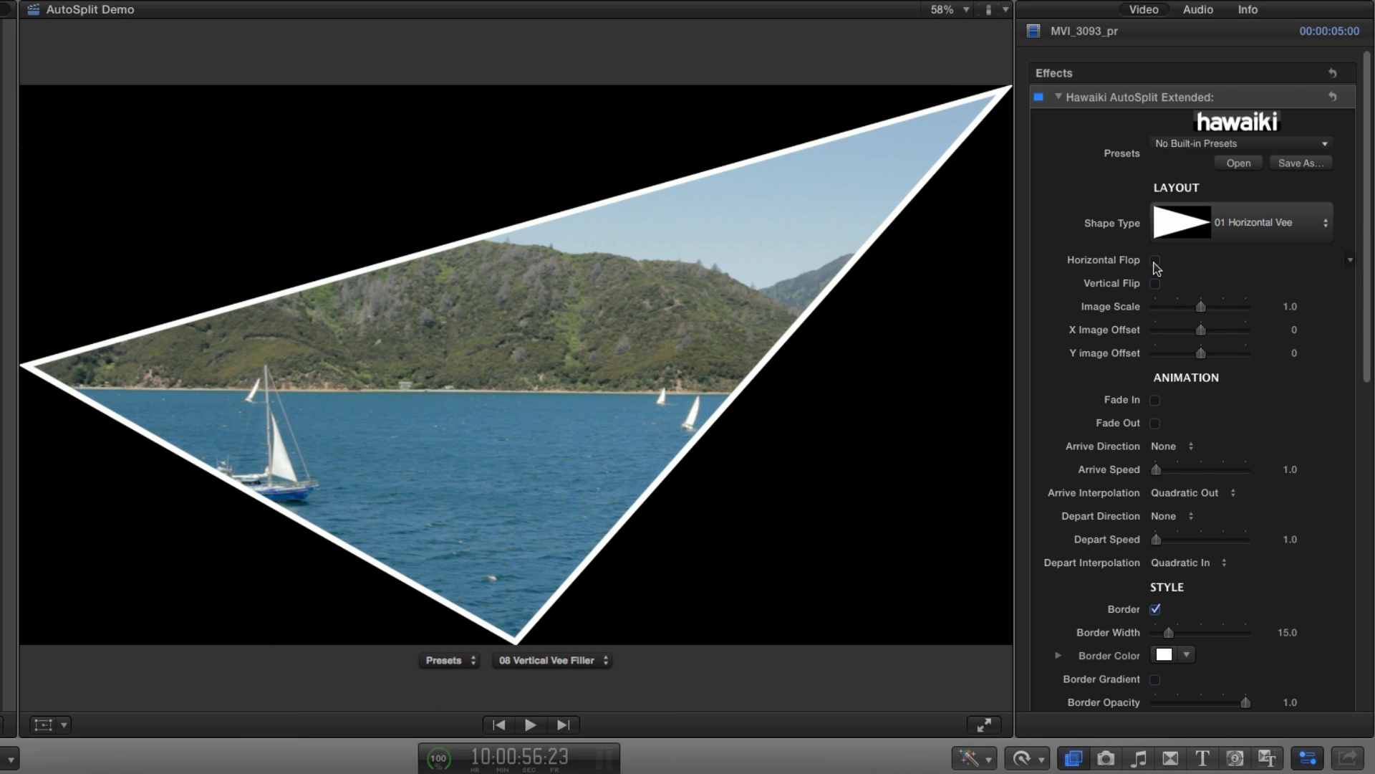
left_click(1155, 261)
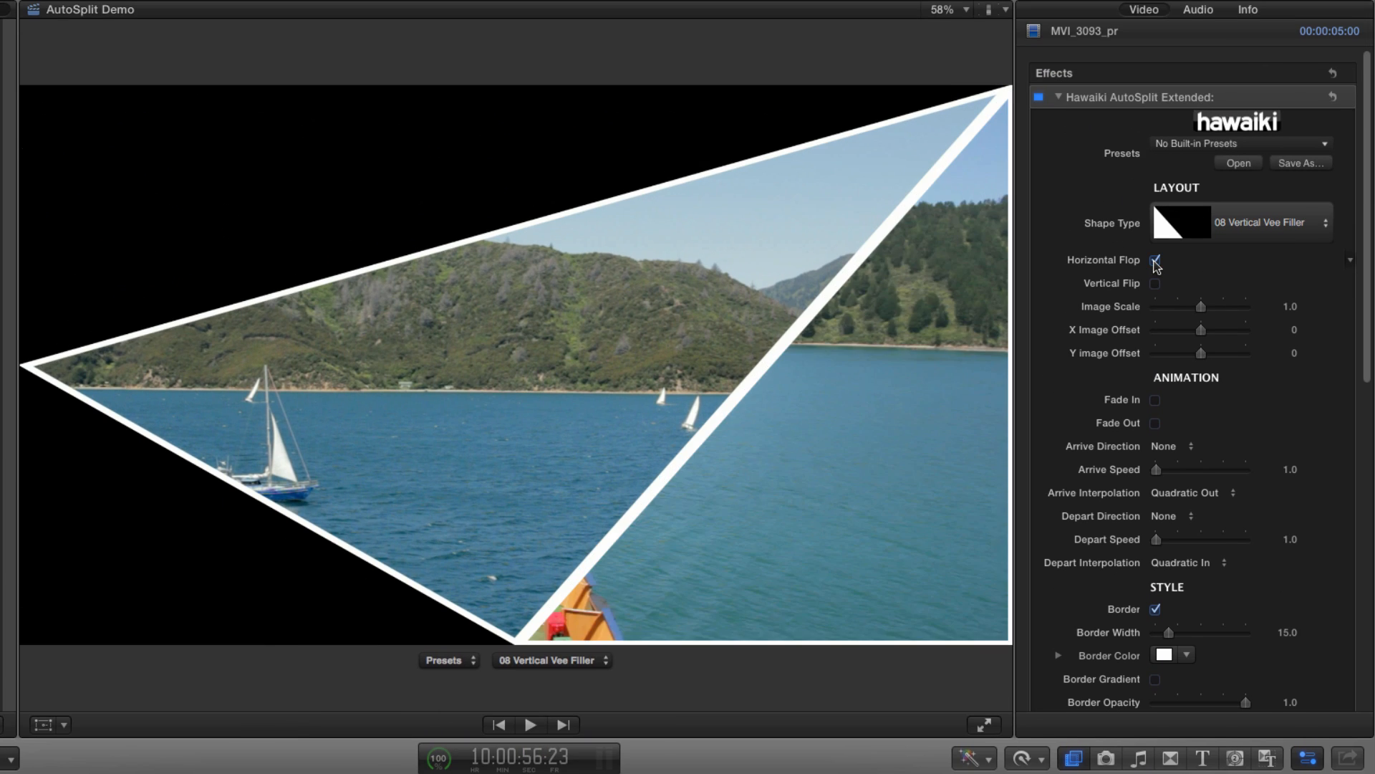
Set MVI_3088's shape to 06 Standard Quarter, and give the remaining clip a filler shape with Vertical Flip enabled
left_click(1205, 224)
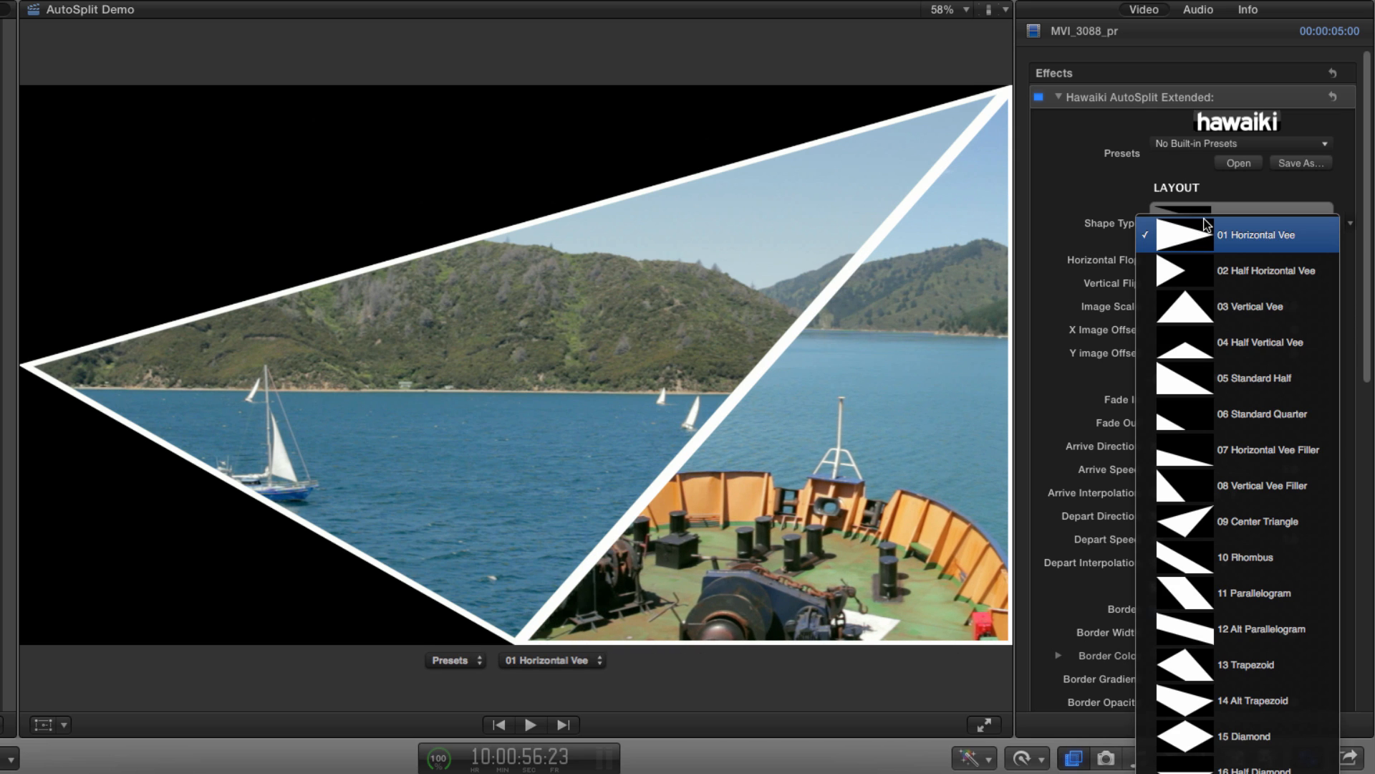
left_click(1184, 415)
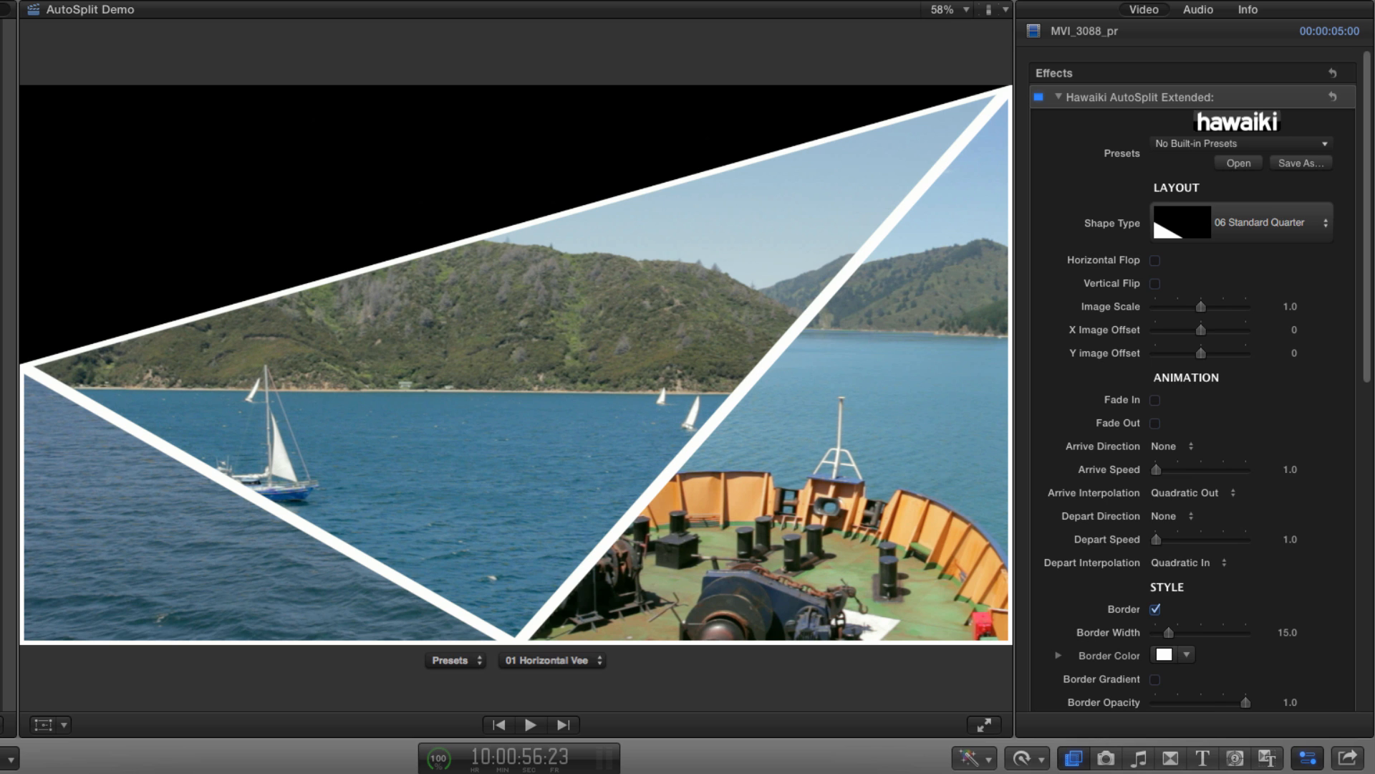
left_click(1260, 223)
left_click(1204, 408)
left_click(1156, 283)
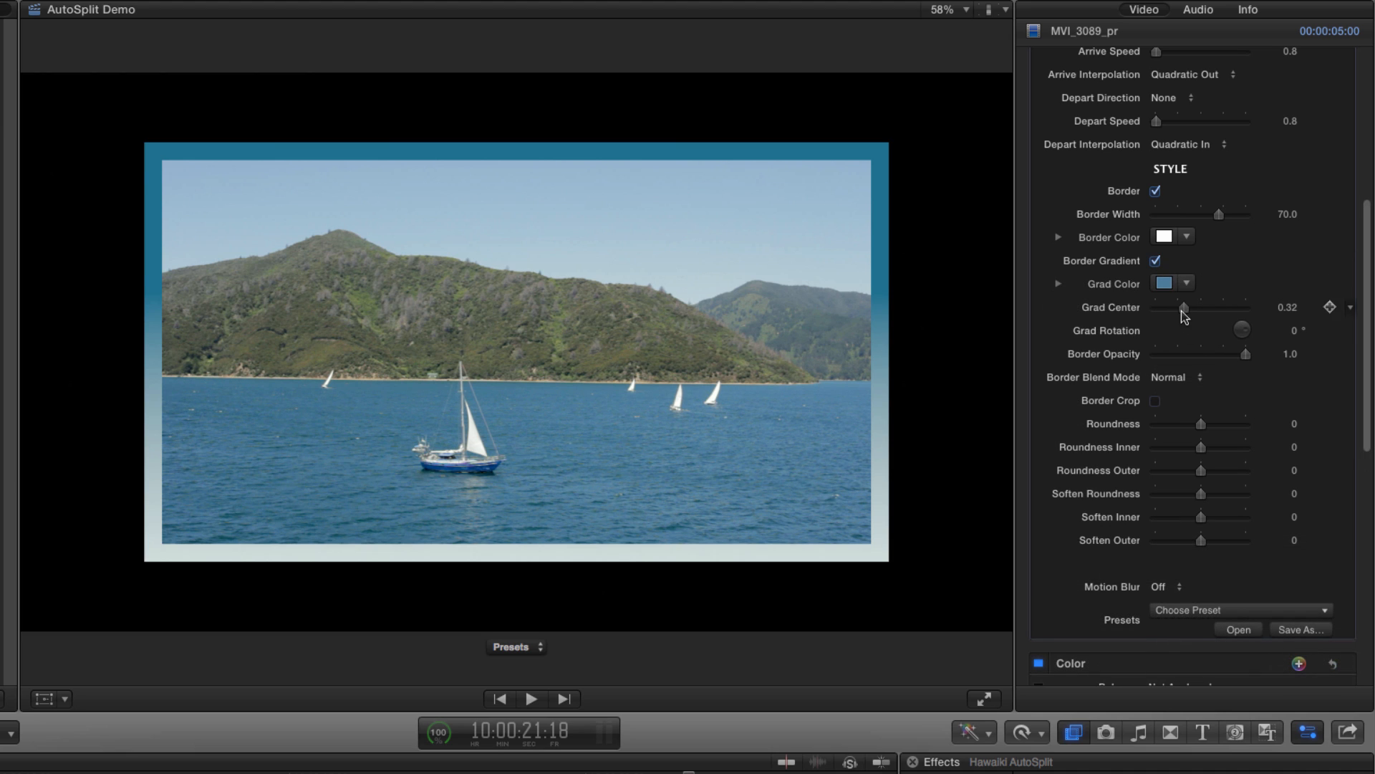
Set the Grad Center of MVI_3089's border gradient to 0.26 and change its Grad Rotation
left_click_drag(1195, 308, 1181, 303)
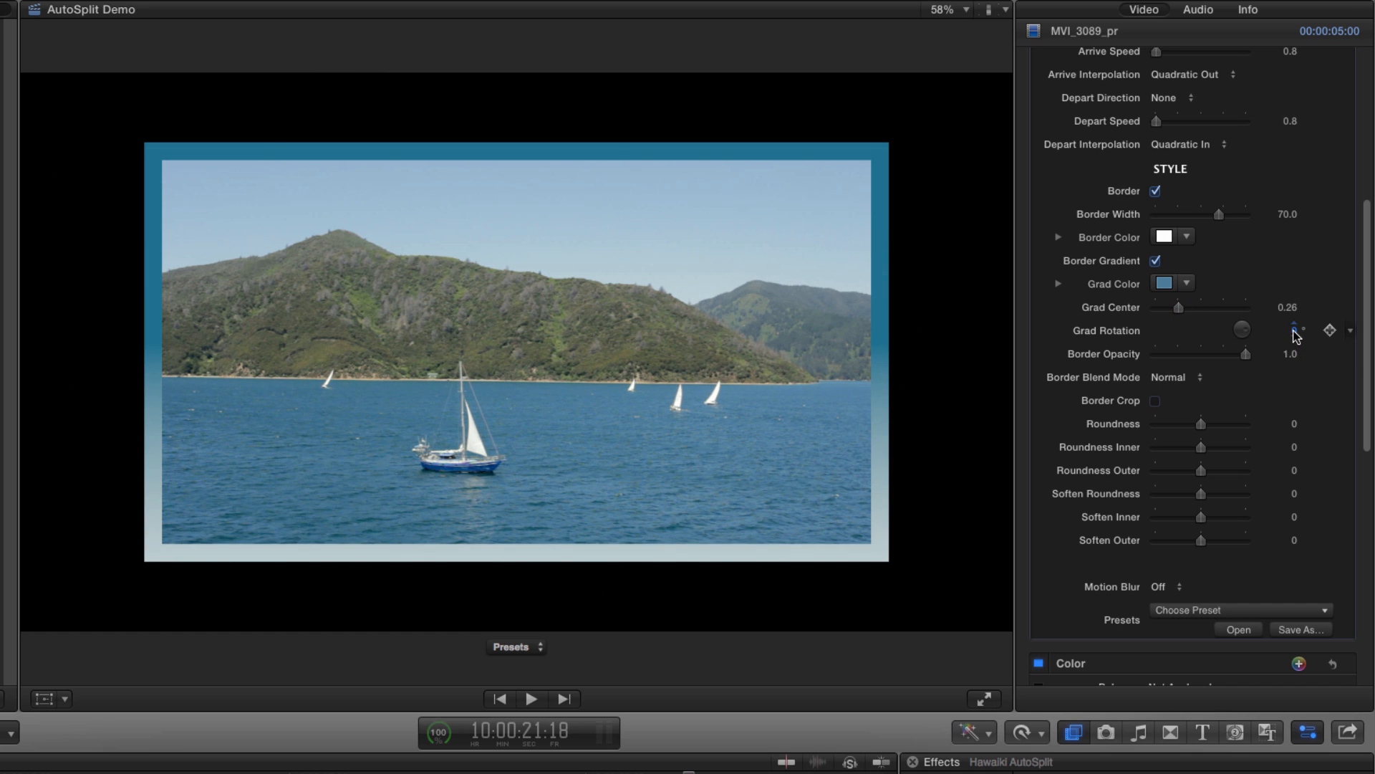
mouse_move(1295, 331)
left_mouse_down()
mouse_move(1310, 320)
mouse_move(1290, 332)
left_mouse_up()
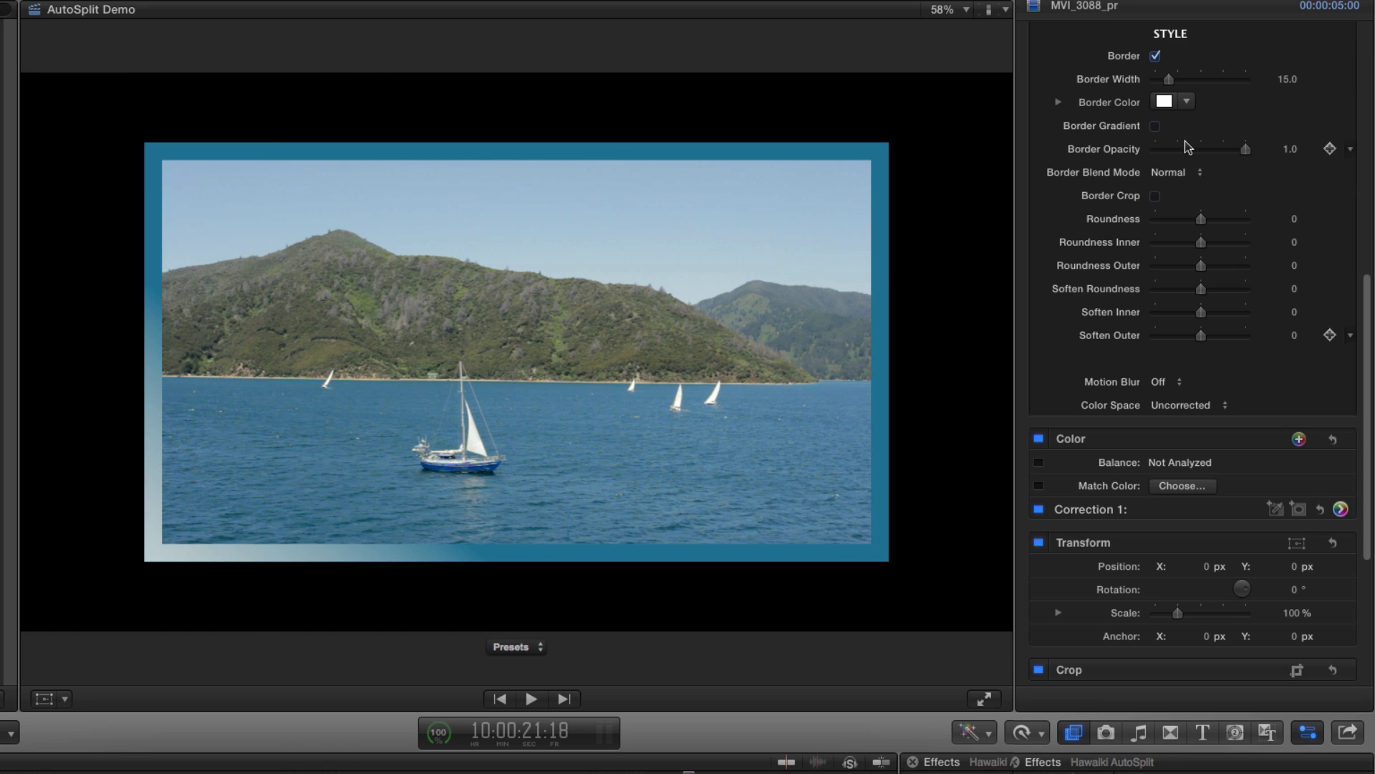
Set MVI_3089's Border Blend Mode to Screen, Roundness to 92, Roundness Inner to 100 and Roundness Outer to -62
left_click(1182, 172)
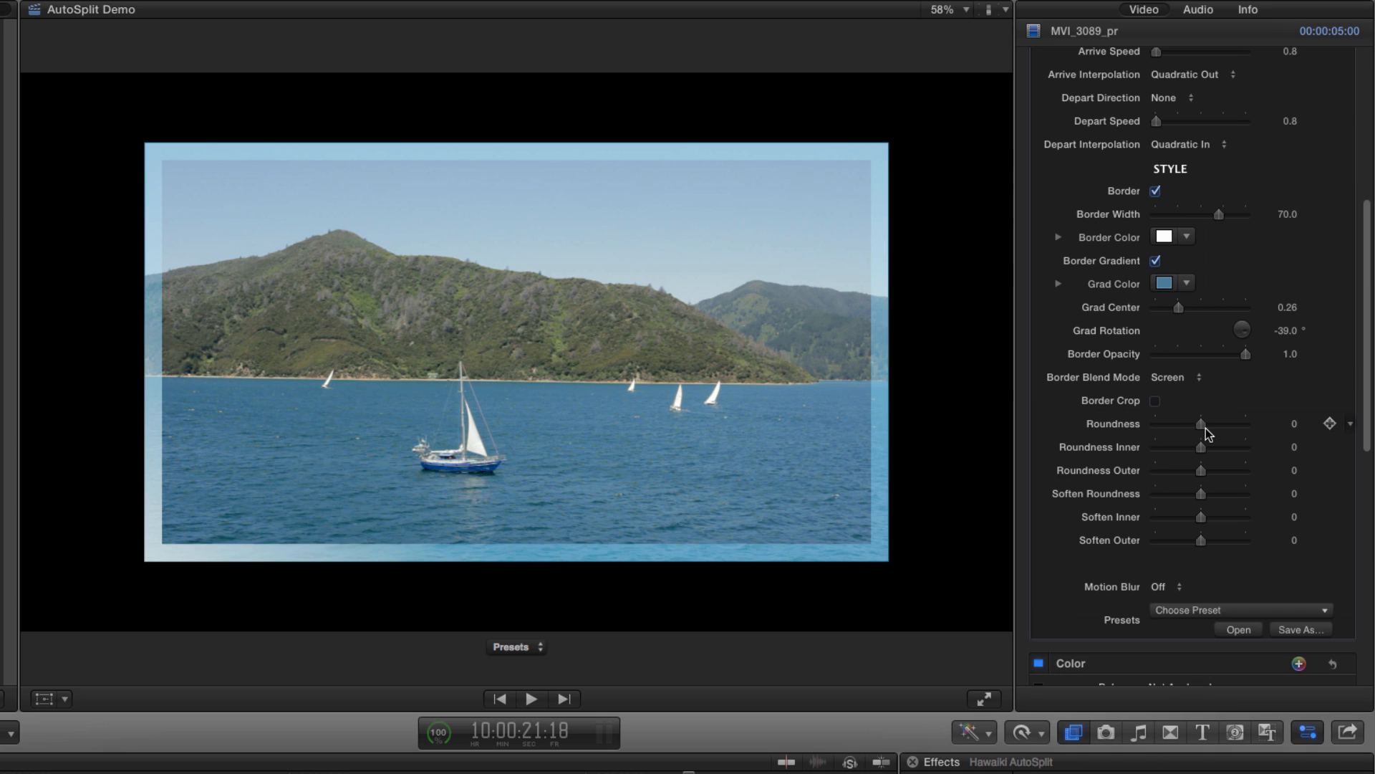
left_click_drag(1202, 425, 1250, 430)
left_click_drag(1209, 451, 1288, 452)
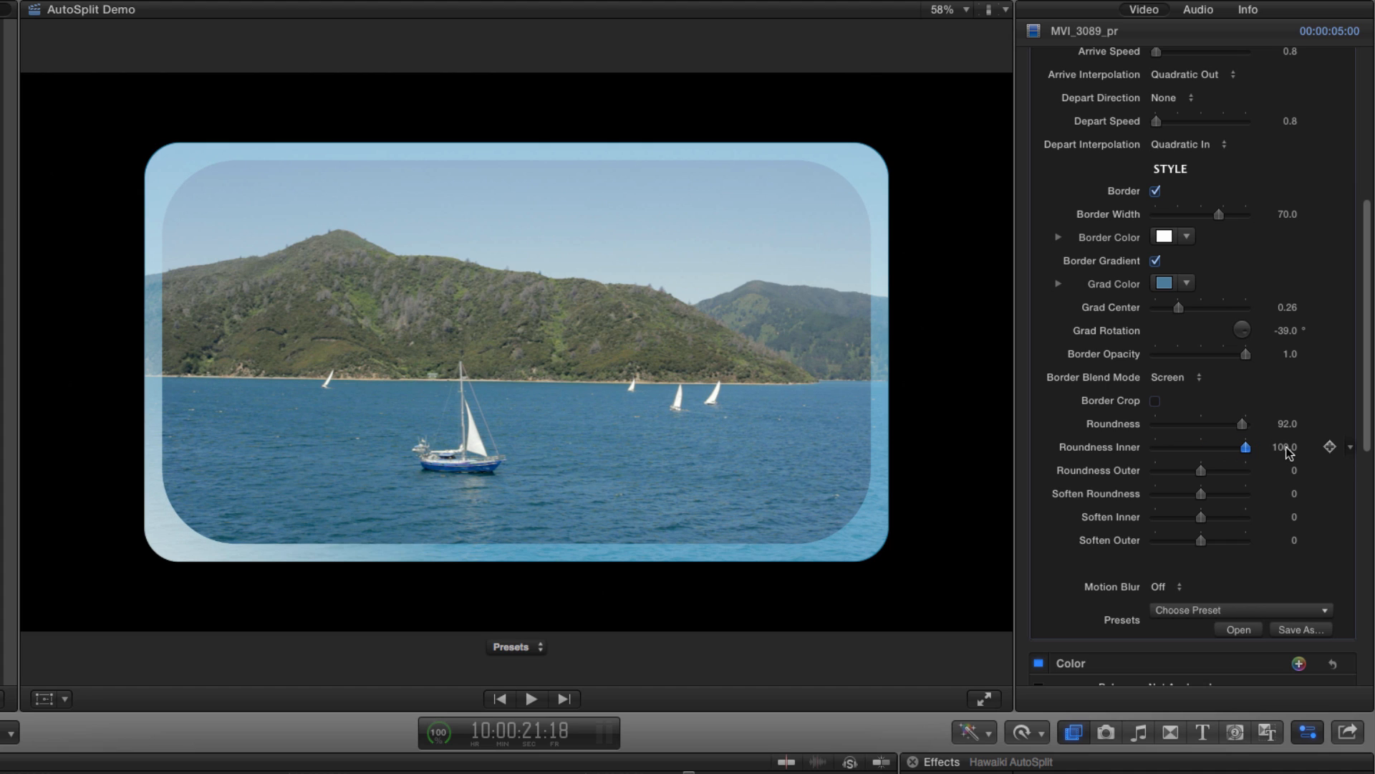
left_click_drag(1202, 470, 1155, 473)
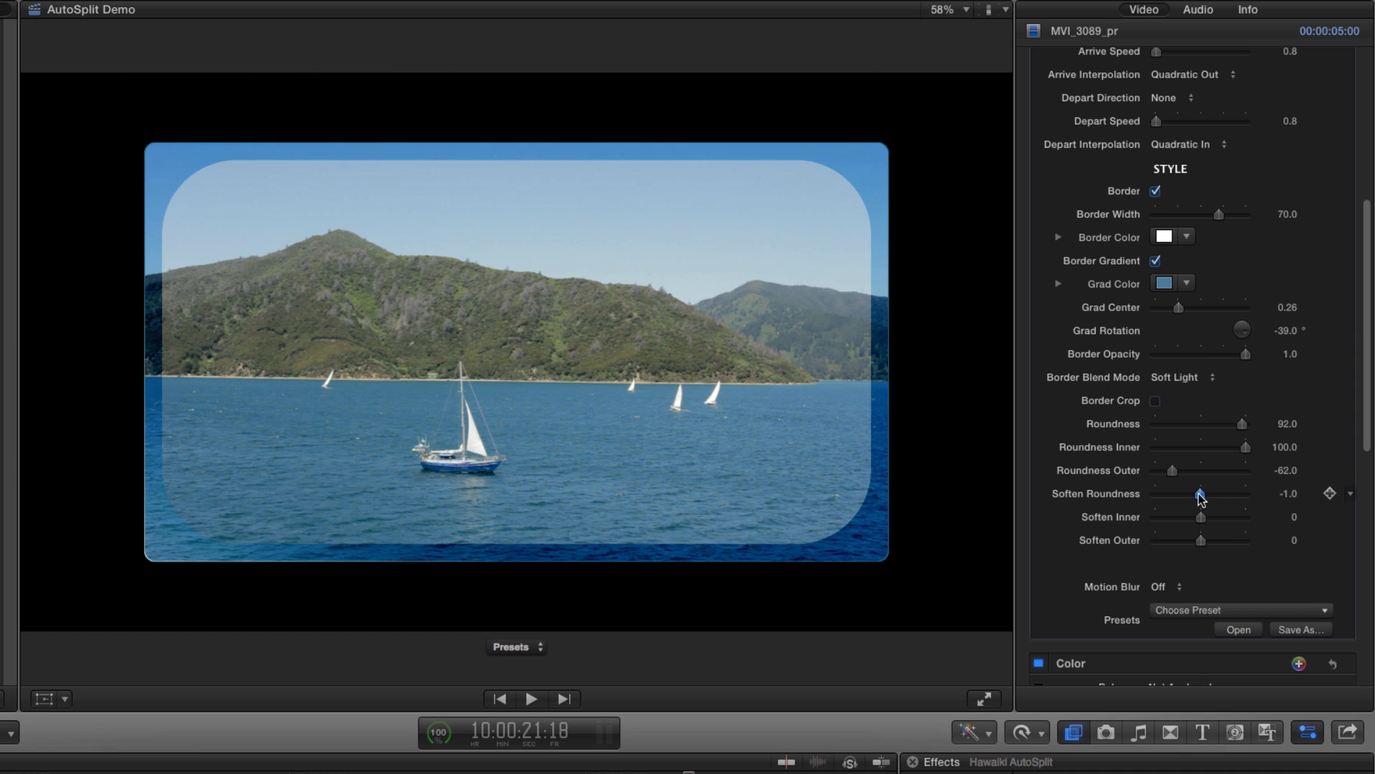
Set Soften Roundness to 41, Soften Inner to -100 and Soften Outer to 5, and change the Border Blend Mode to Add
left_click_drag(1199, 494, 1222, 496)
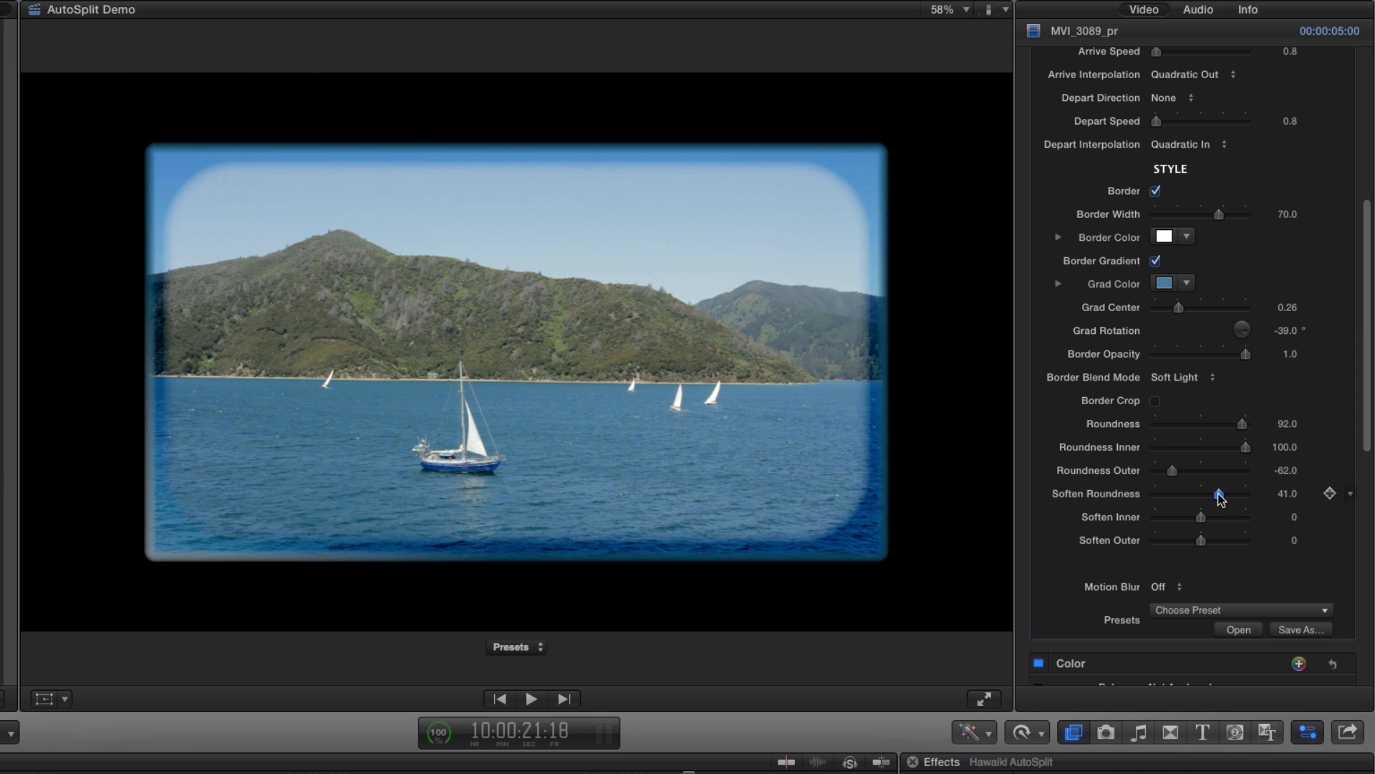
mouse_move(1202, 540)
left_mouse_down()
mouse_move(1179, 541)
mouse_move(1205, 544)
left_mouse_up()
left_click(1177, 379)
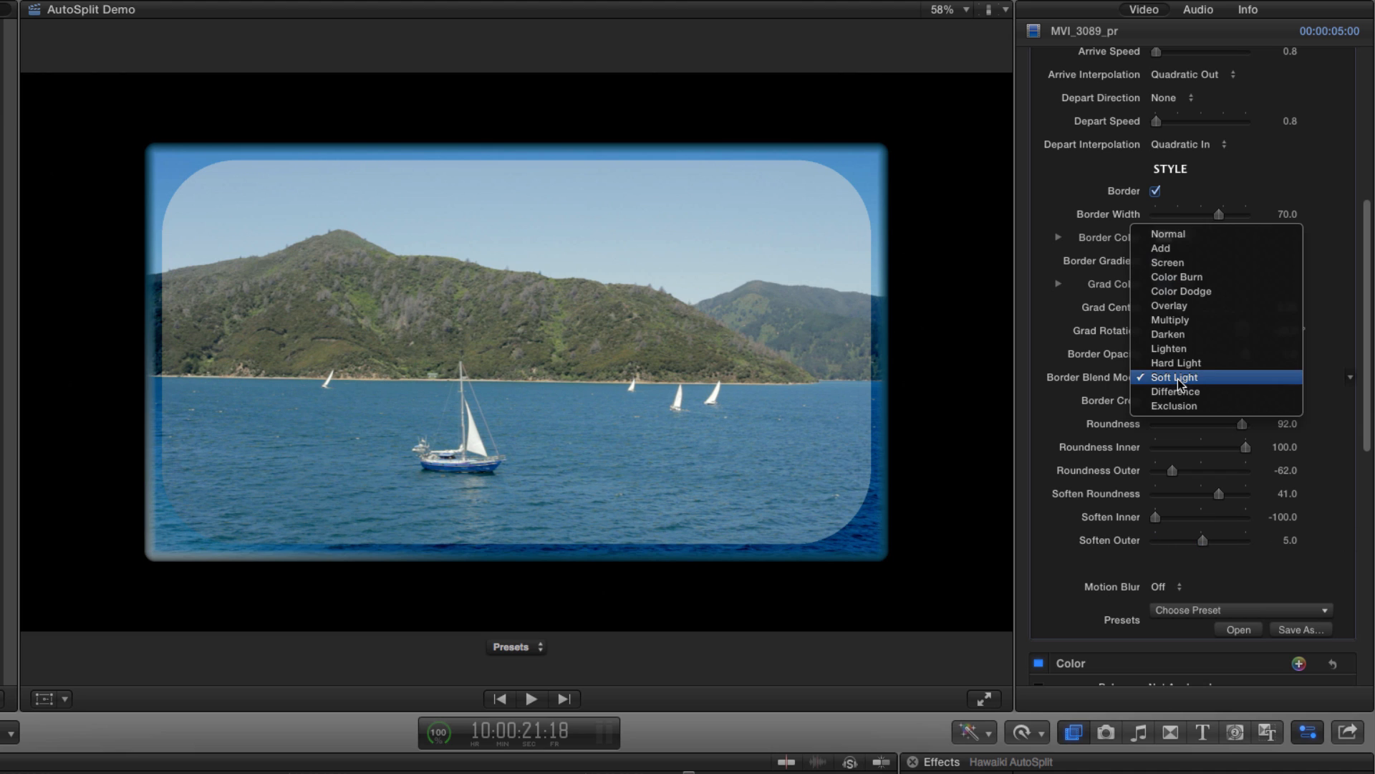
left_click(1186, 248)
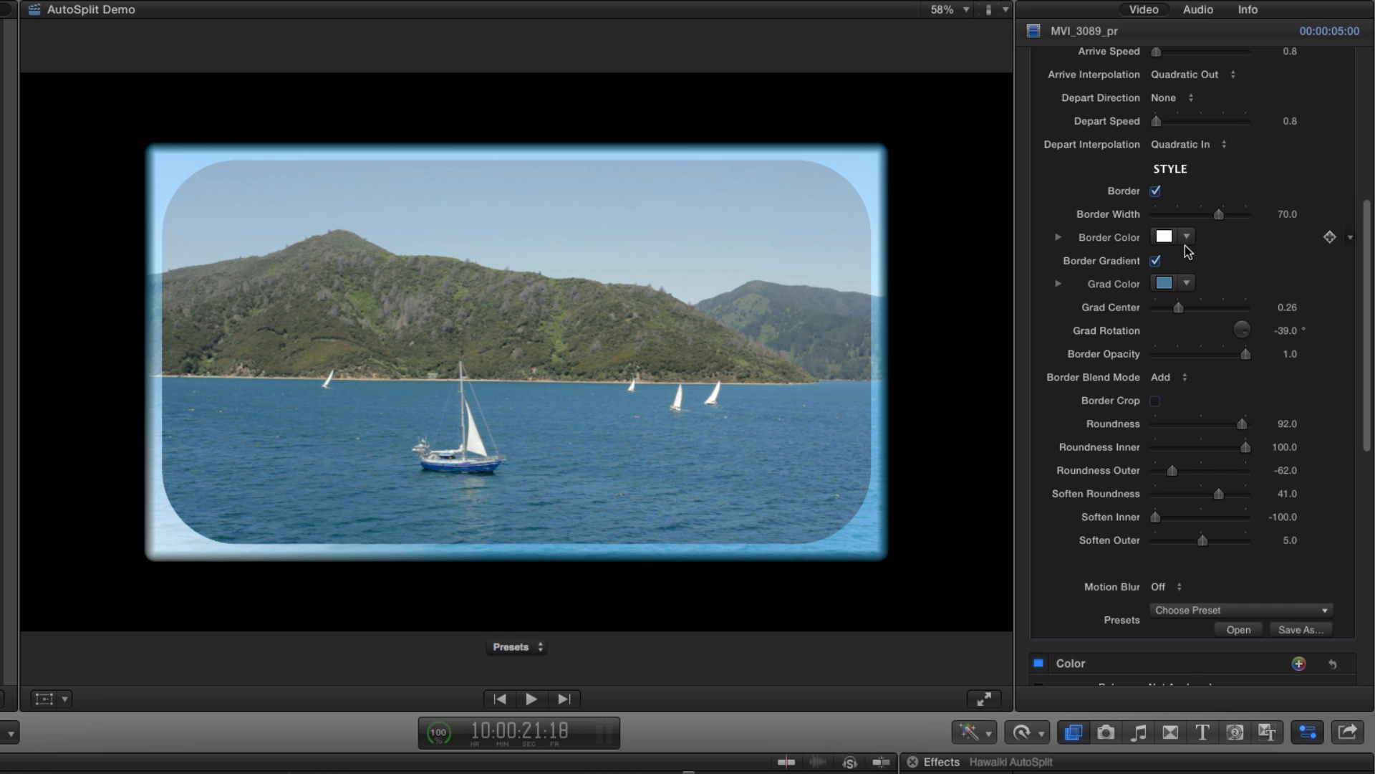
left_click(519, 649)
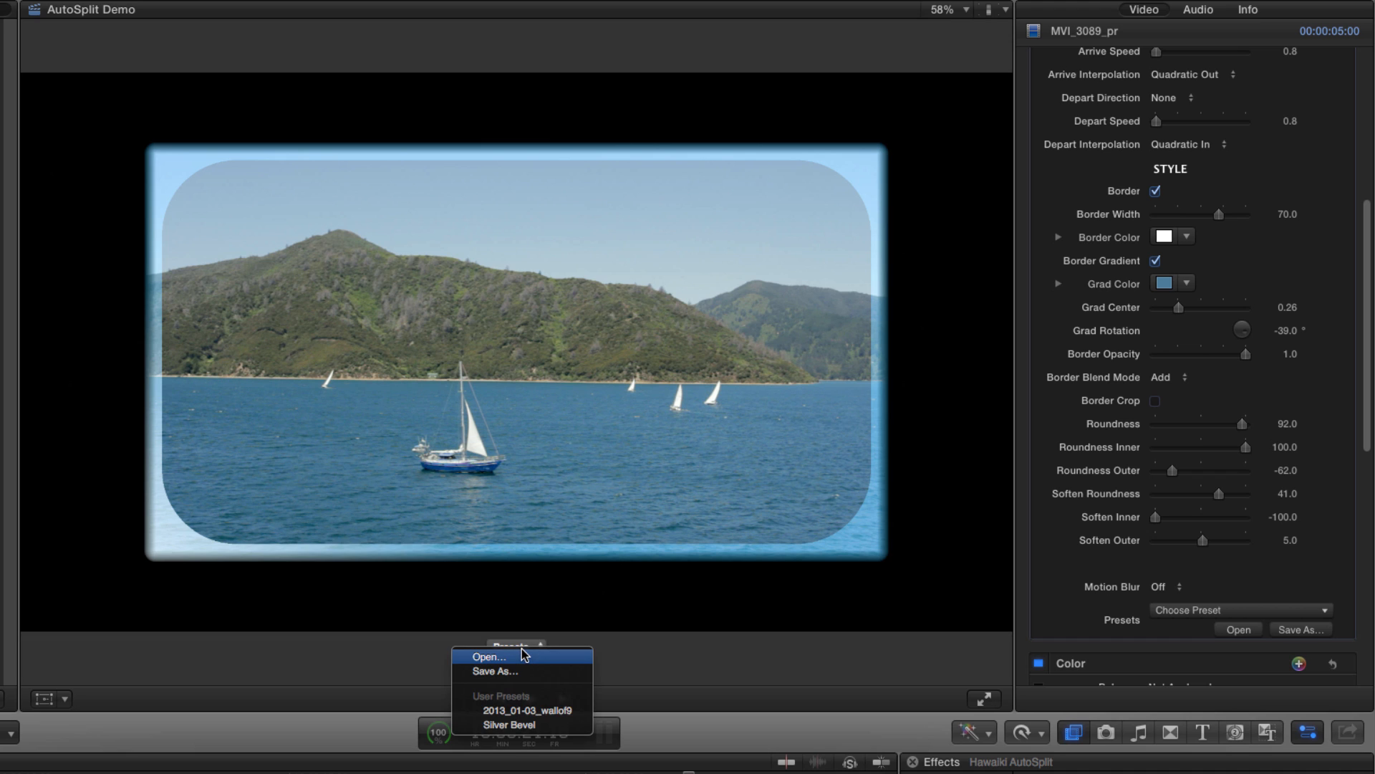
left_click(491, 671)
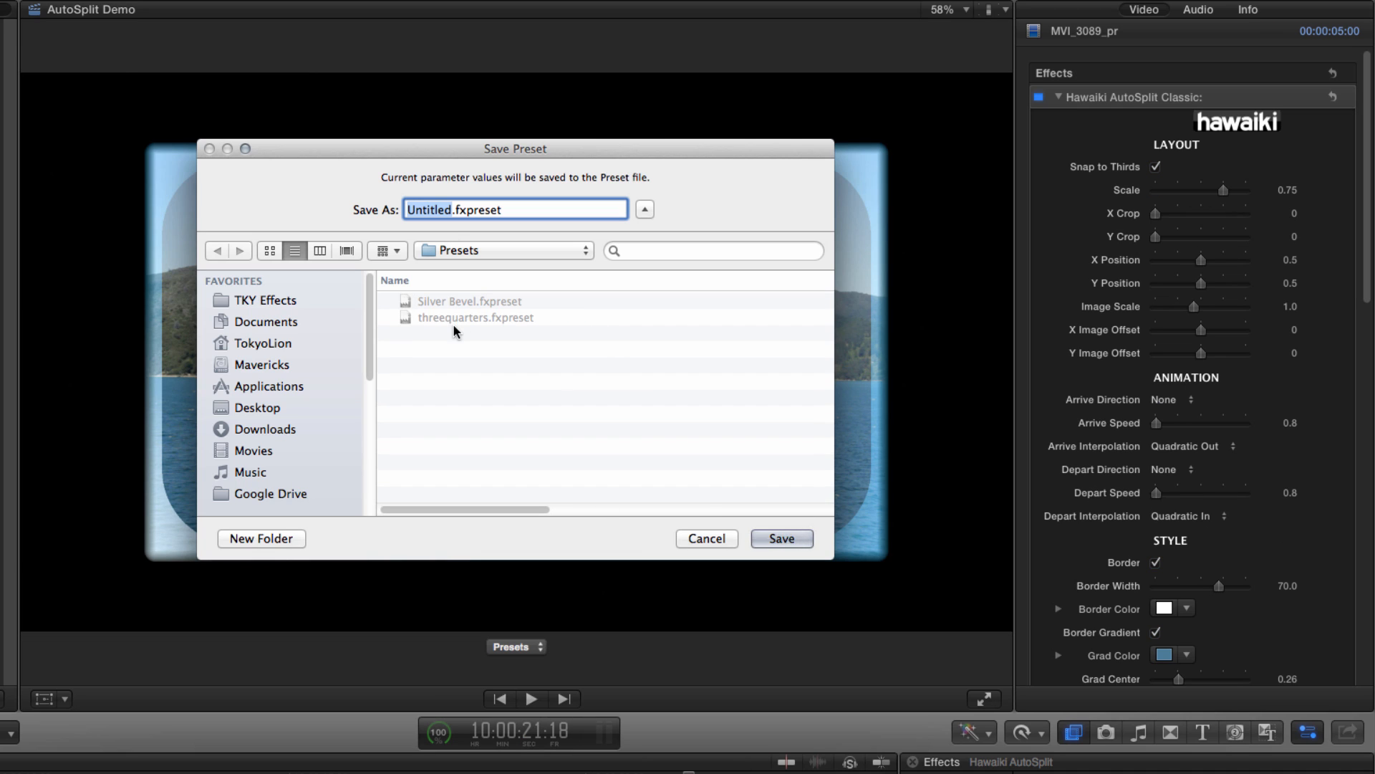
left_click(714, 540)
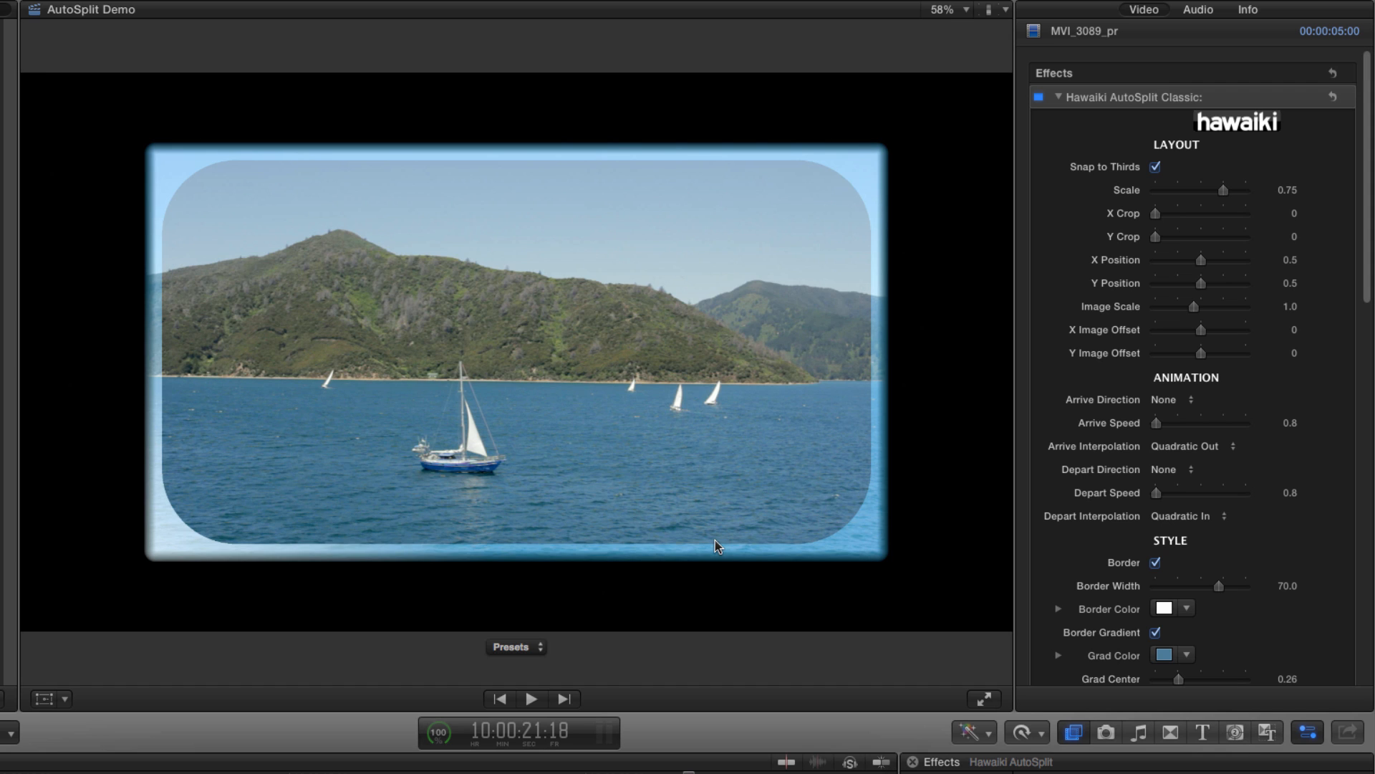